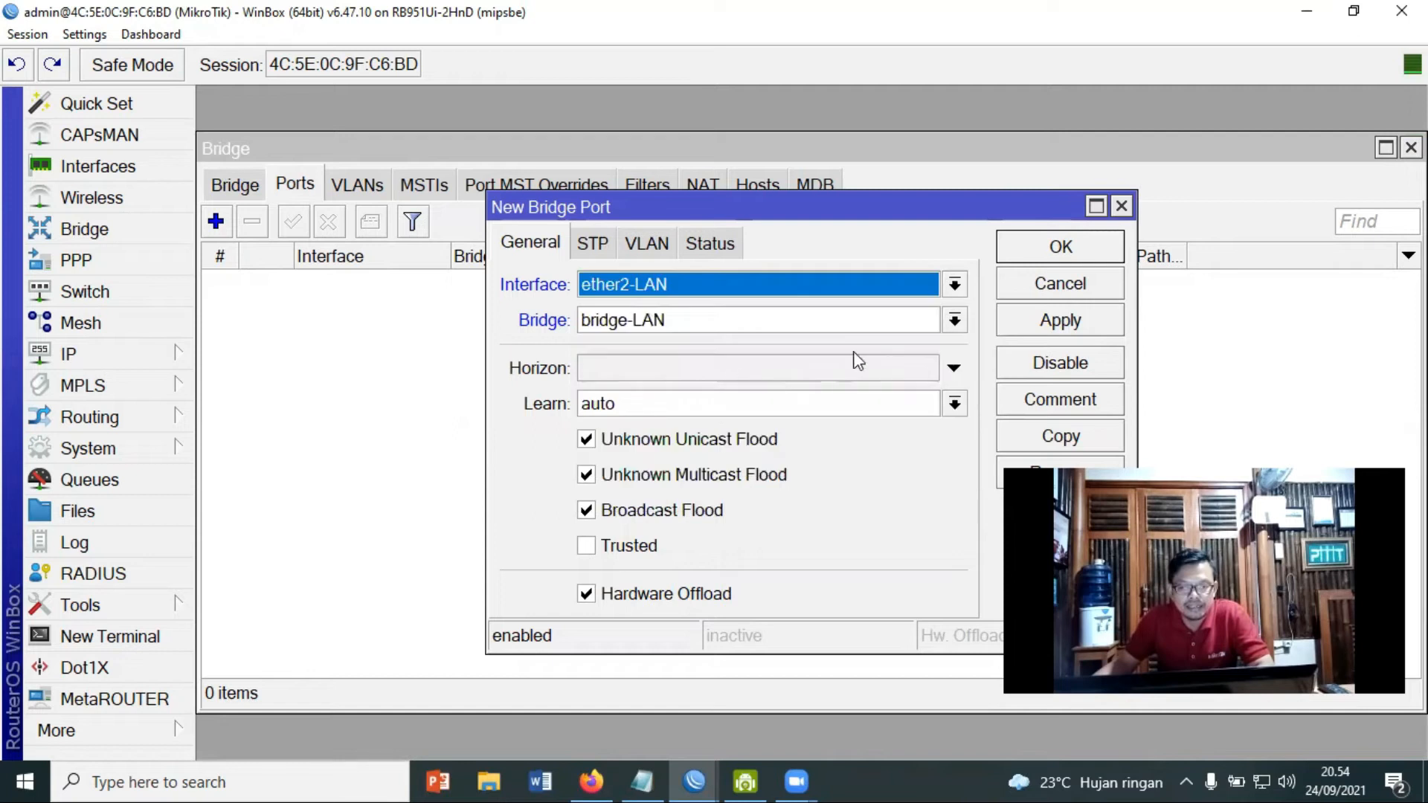
Save ether2-LAN as a port of bridge-LAN and add wlan1-Office as a second port of the same bridge.
{"action": "left_click", "coordinate": [1066, 325]}
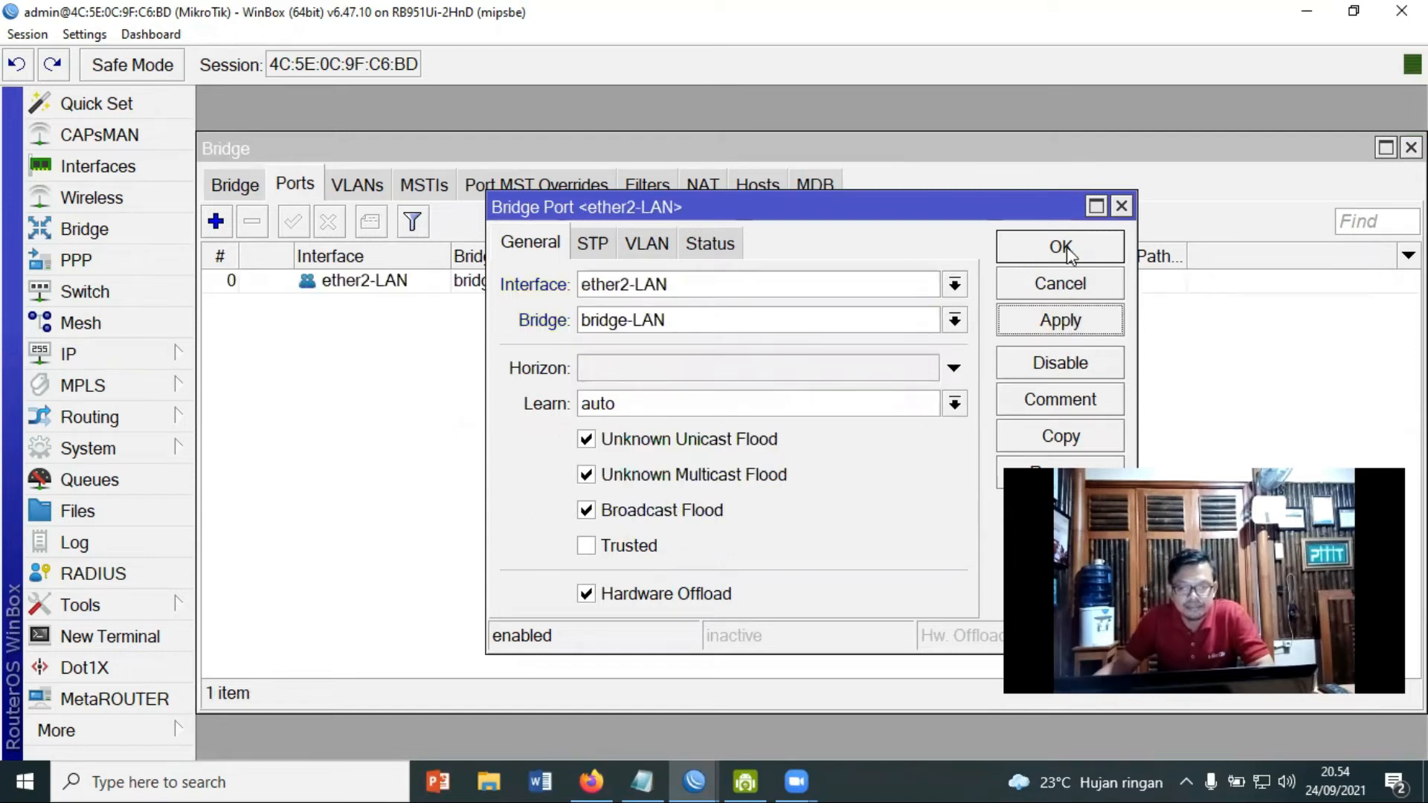
{"action": "left_click", "coordinate": [1068, 248]}
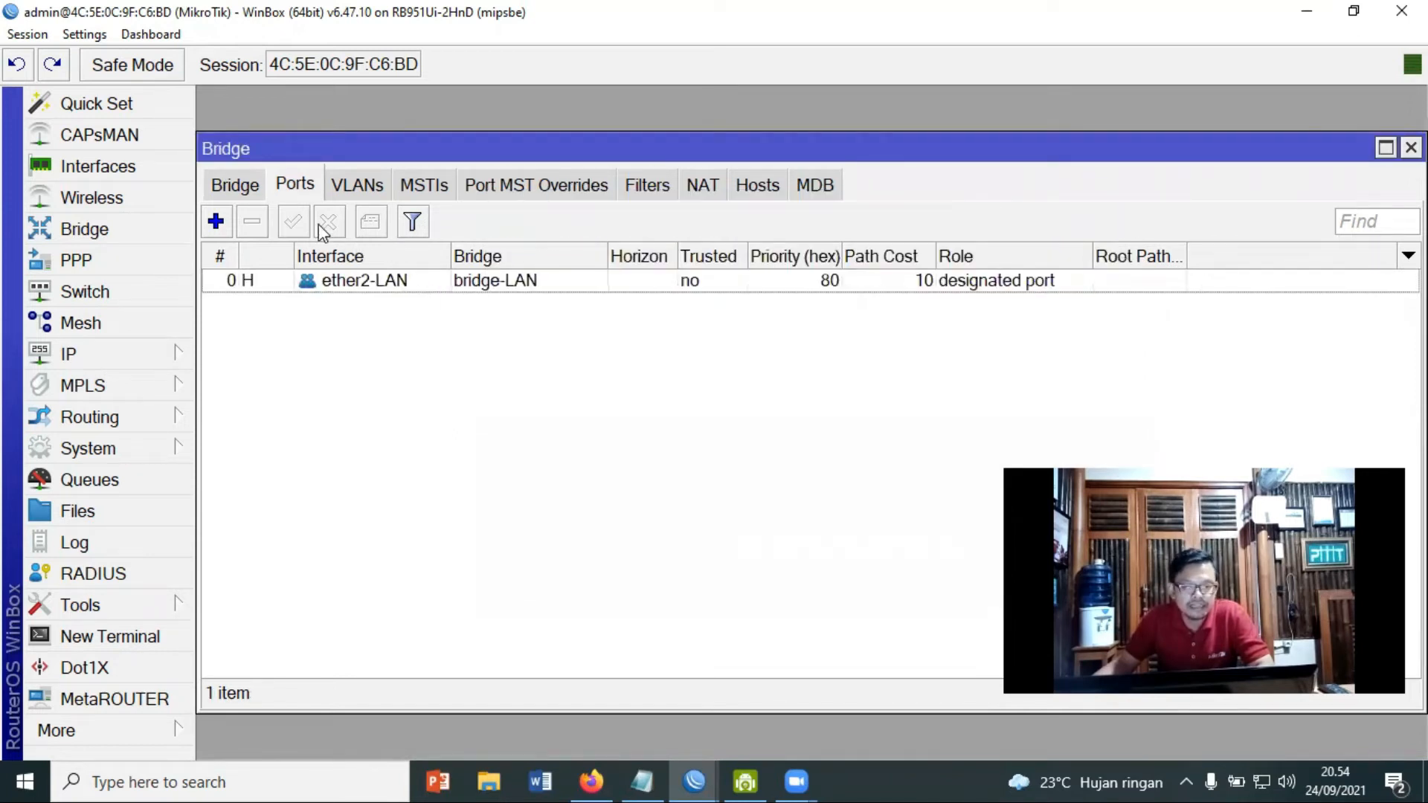
{"action": "left_click", "coordinate": [216, 221]}
{"action": "left_click", "coordinate": [953, 320]}
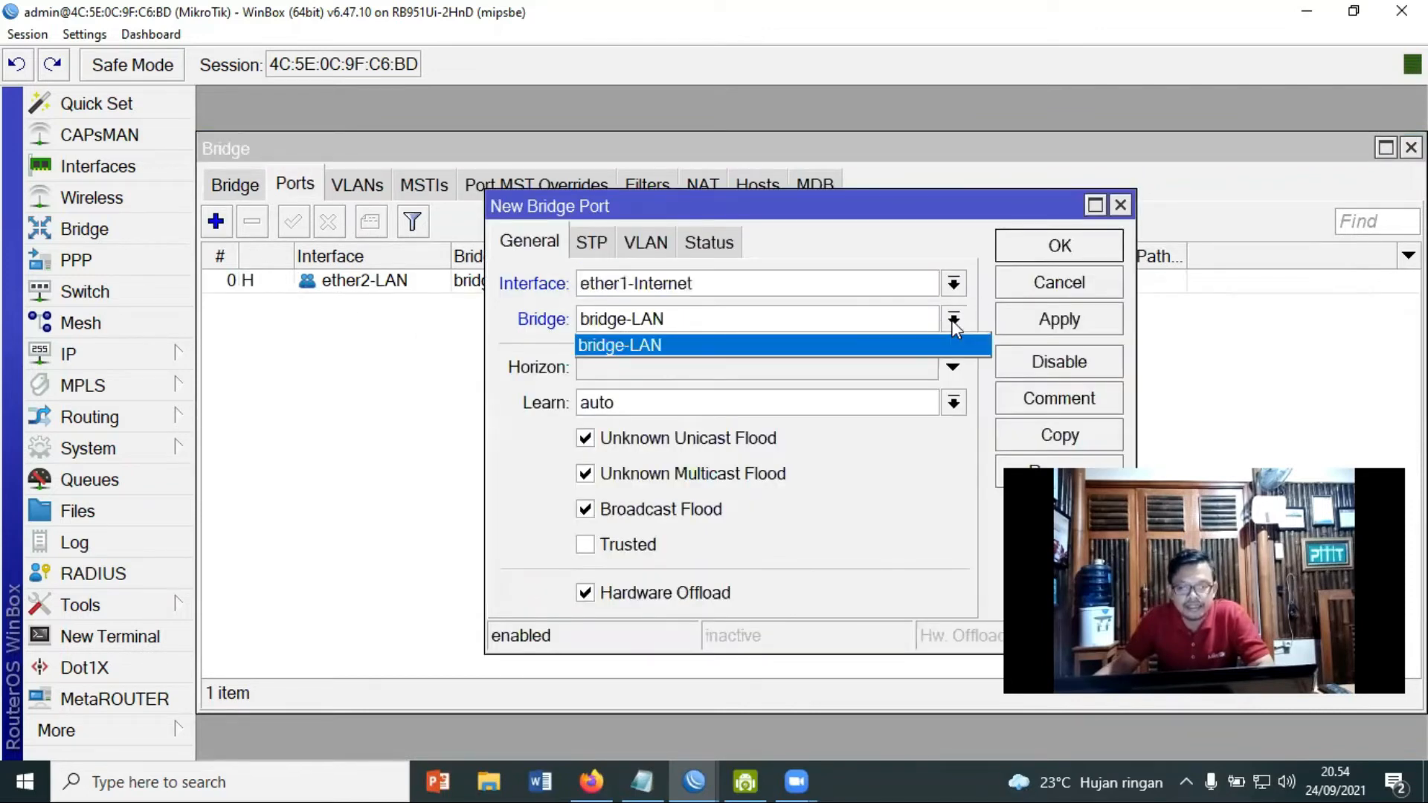
{"action": "left_click", "coordinate": [950, 294]}
{"action": "left_click", "coordinate": [953, 283]}
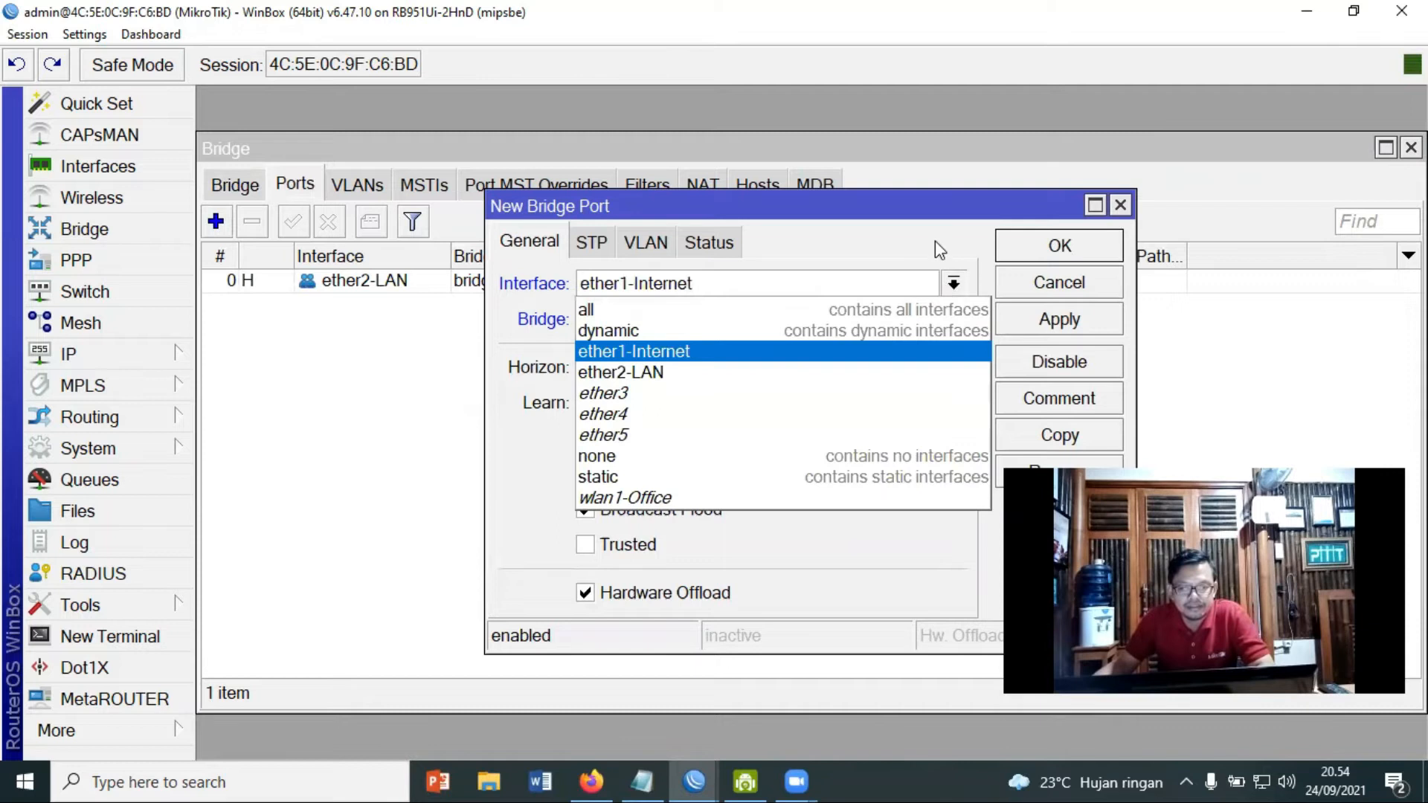
{"action": "left_click", "coordinate": [953, 286]}
{"action": "left_click", "coordinate": [953, 283]}
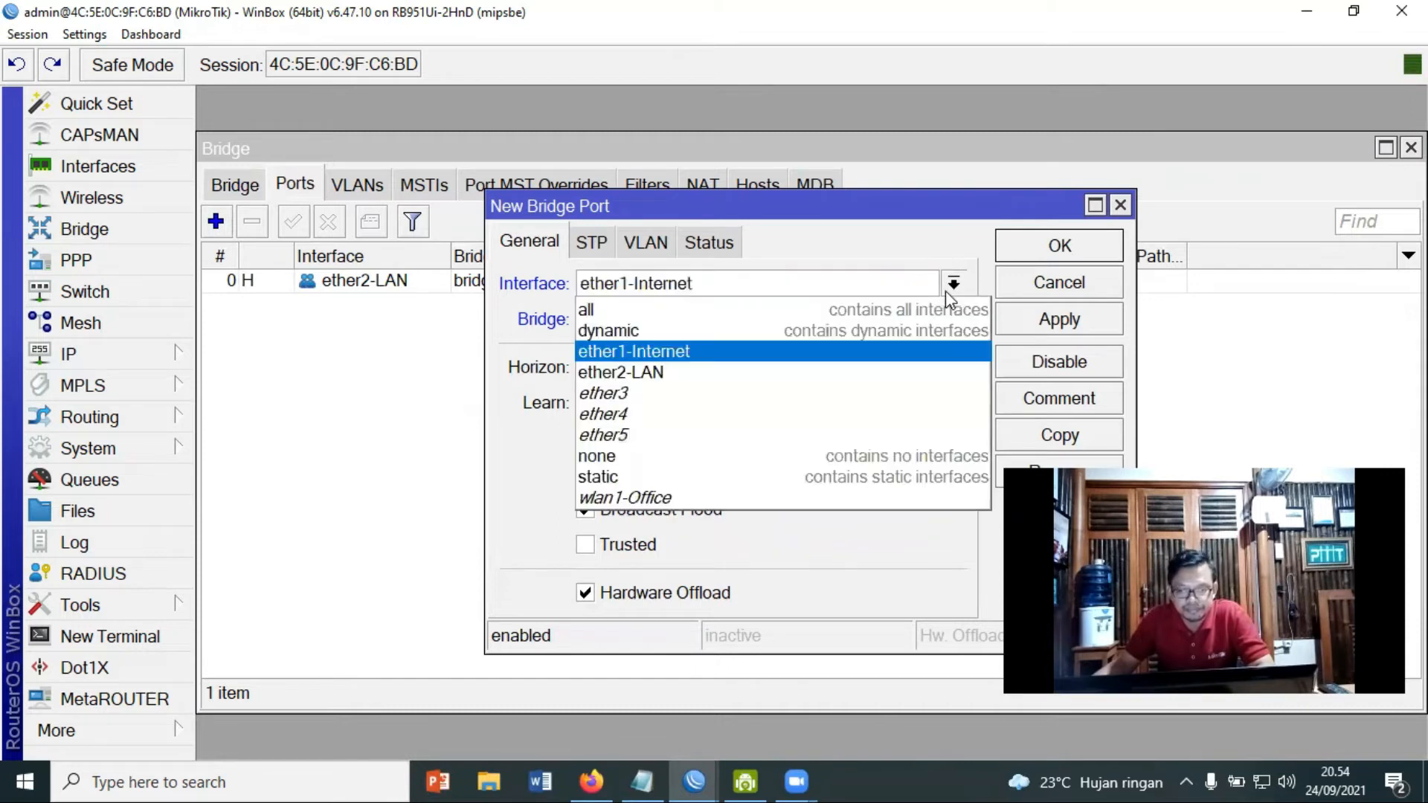
{"action": "left_click", "coordinate": [712, 498]}
{"action": "left_click", "coordinate": [1061, 319]}
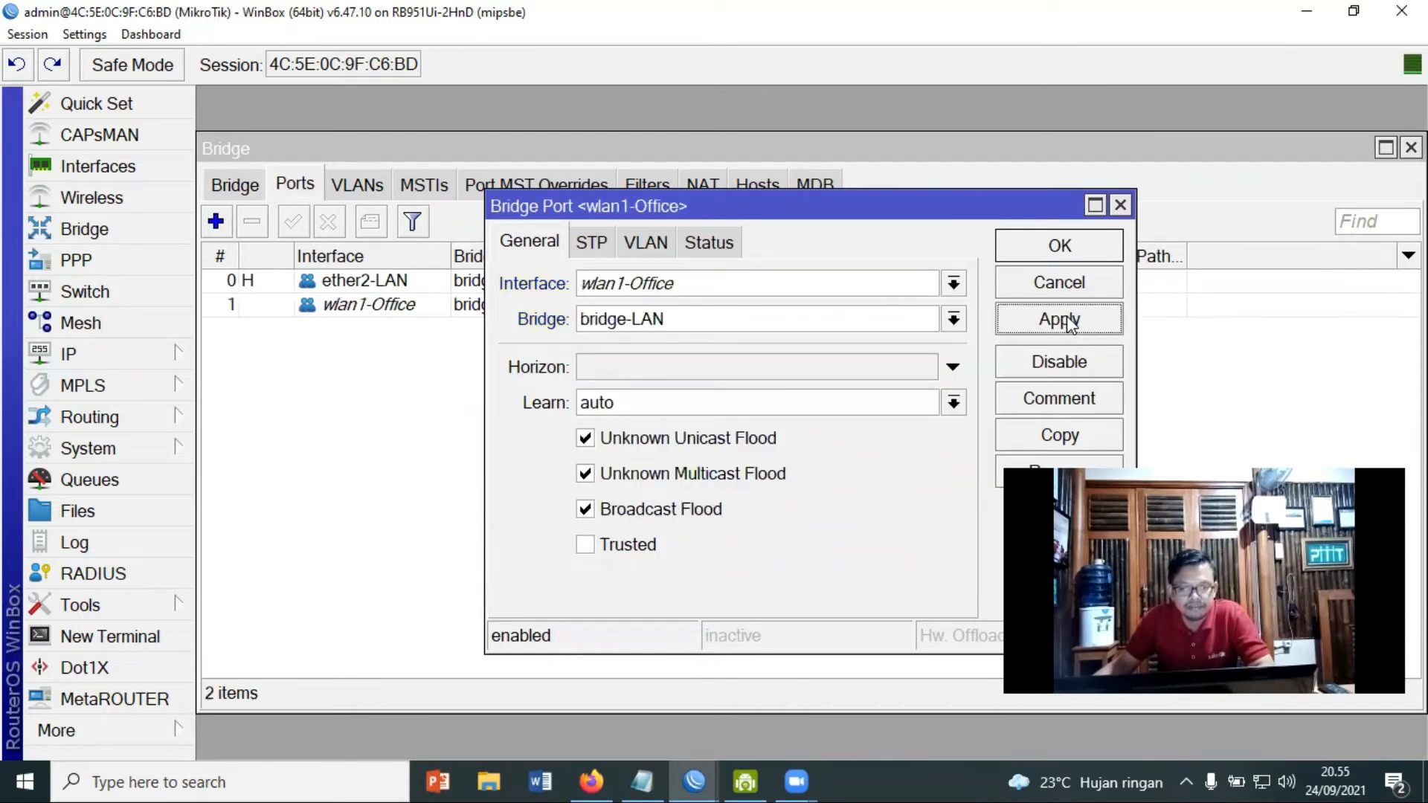
{"action": "left_click", "coordinate": [1062, 249]}
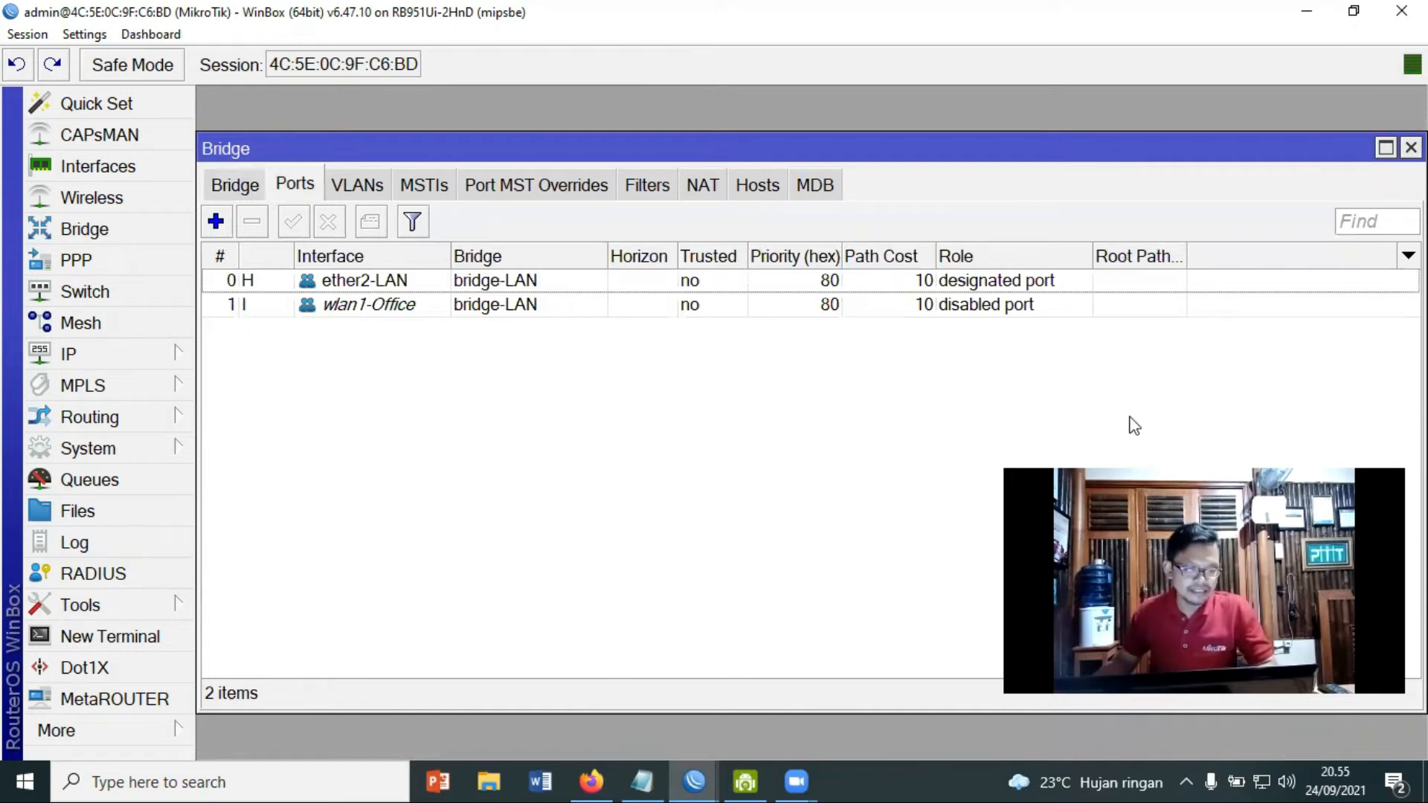
Assign the LAN IP address 192.168.10.1/24 to the bridge-LAN interface.
{"action": "left_click", "coordinate": [68, 356]}
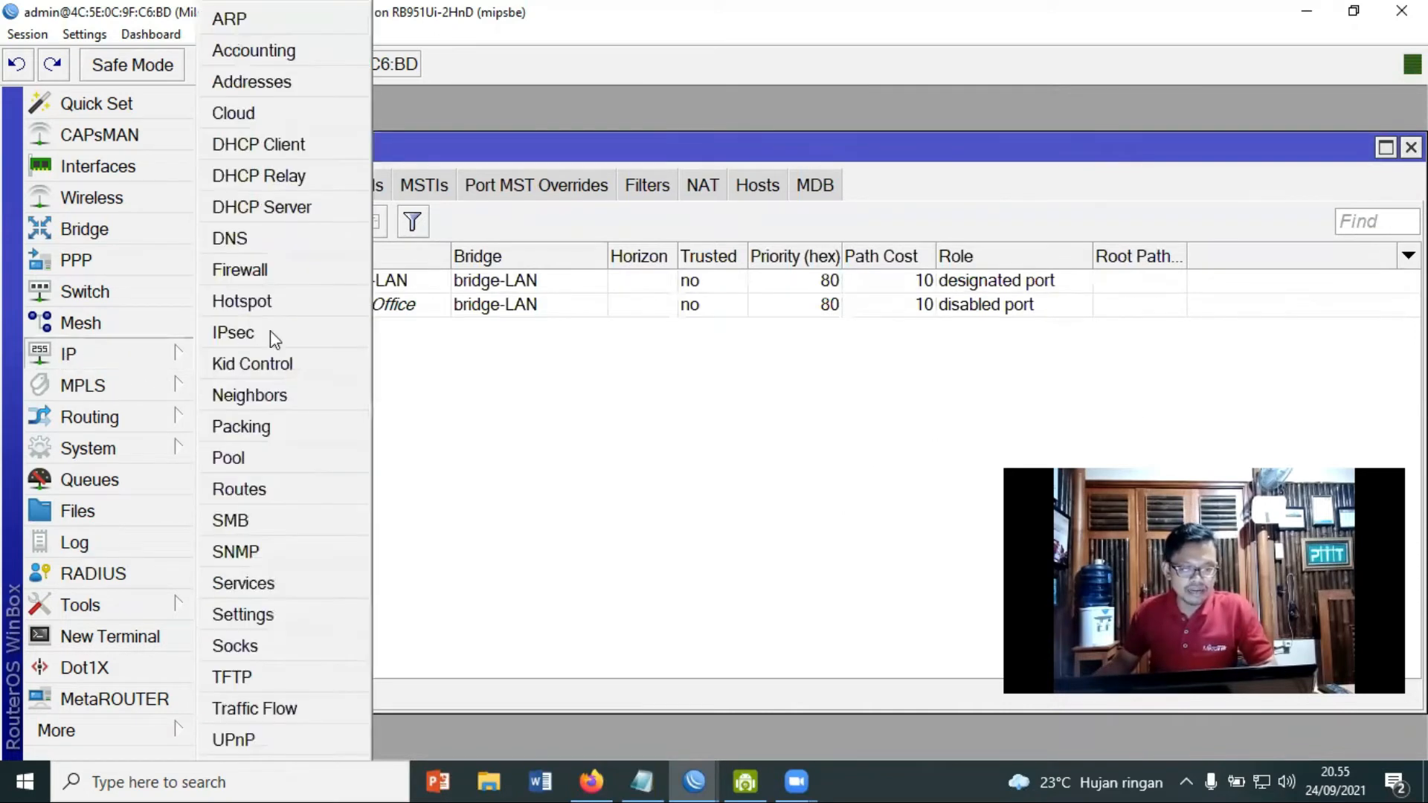
{"action": "left_click", "coordinate": [281, 91]}
{"action": "left_click_drag", "start_coordinate": [970, 230], "coordinate": [384, 172]}
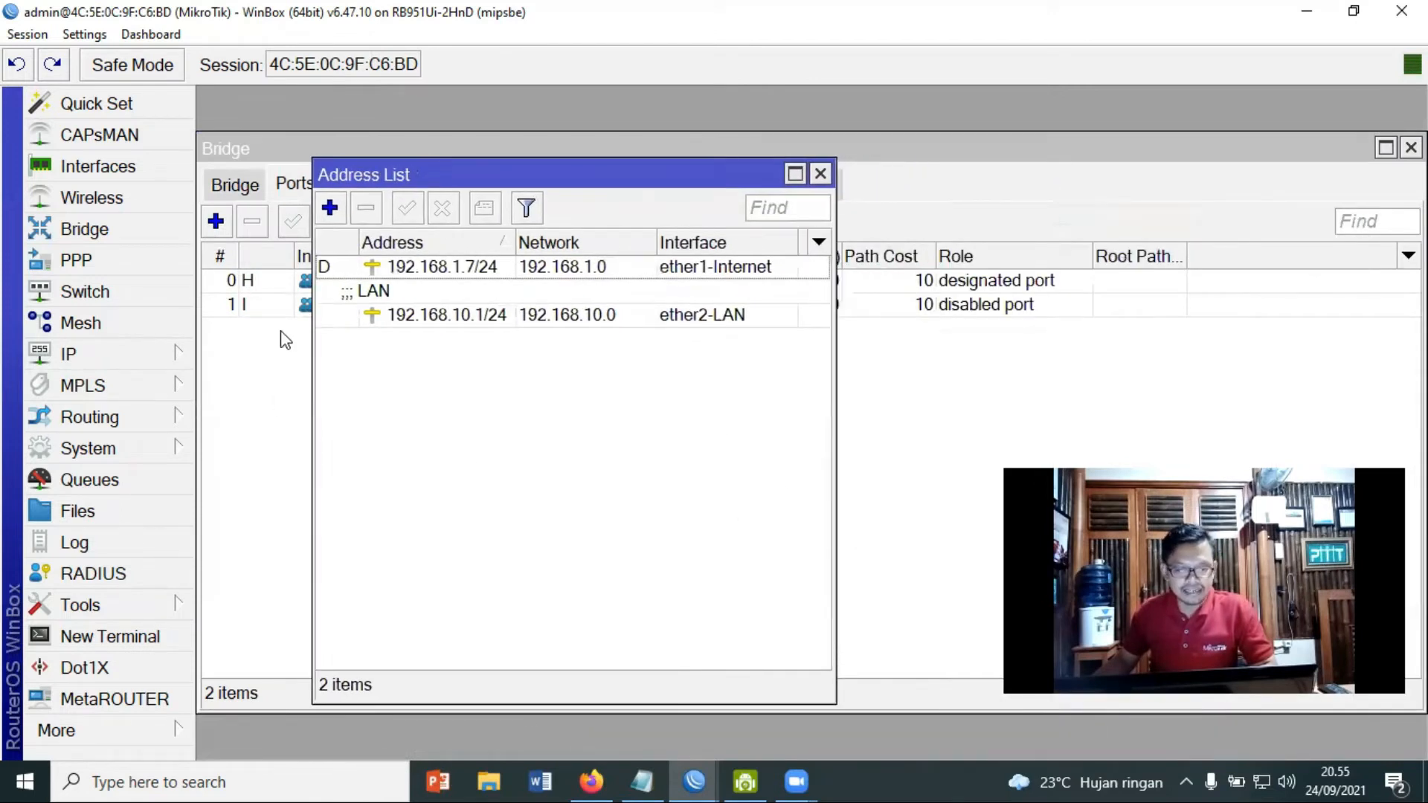
{"action": "left_click", "coordinate": [453, 316]}
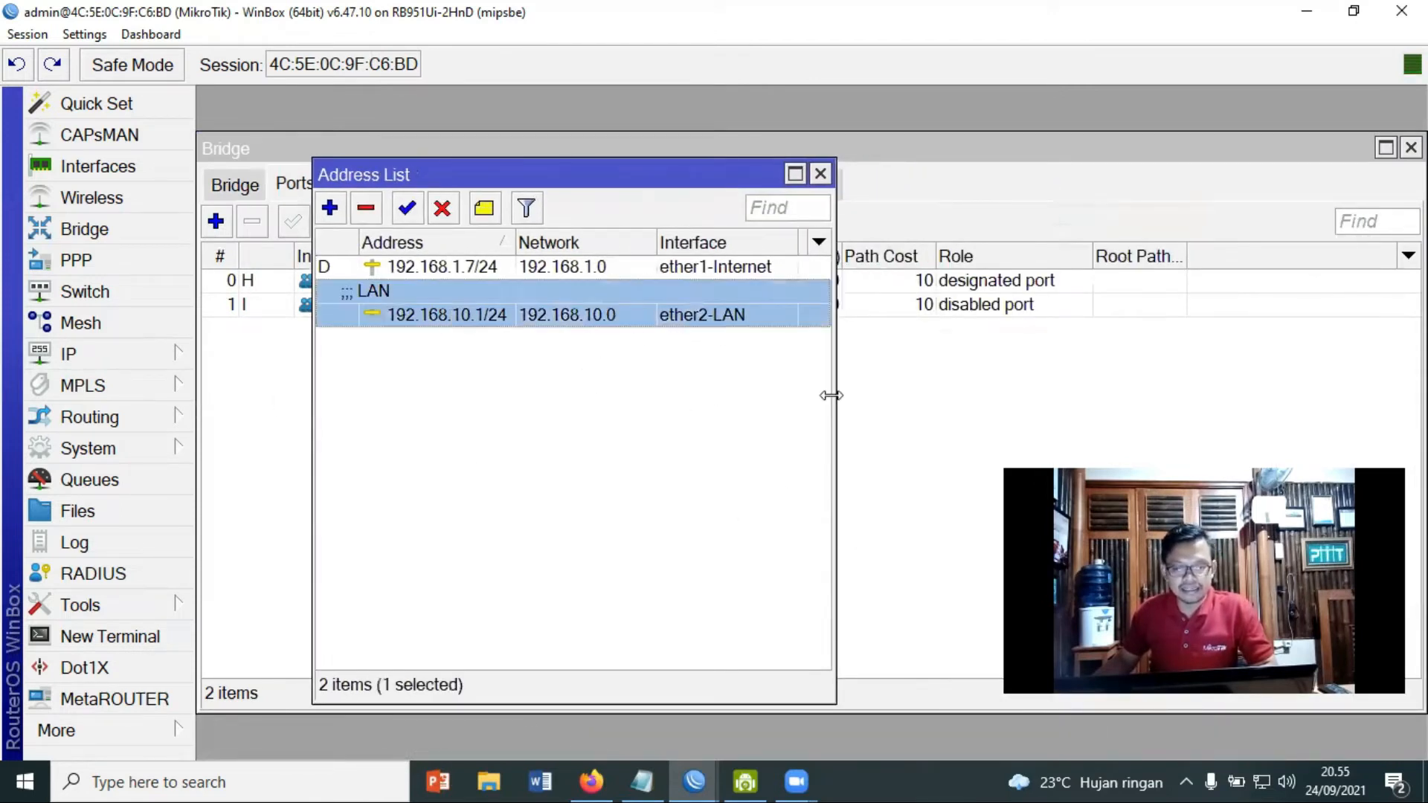
{"action": "left_click_drag", "start_coordinate": [829, 395], "coordinate": [975, 404]}
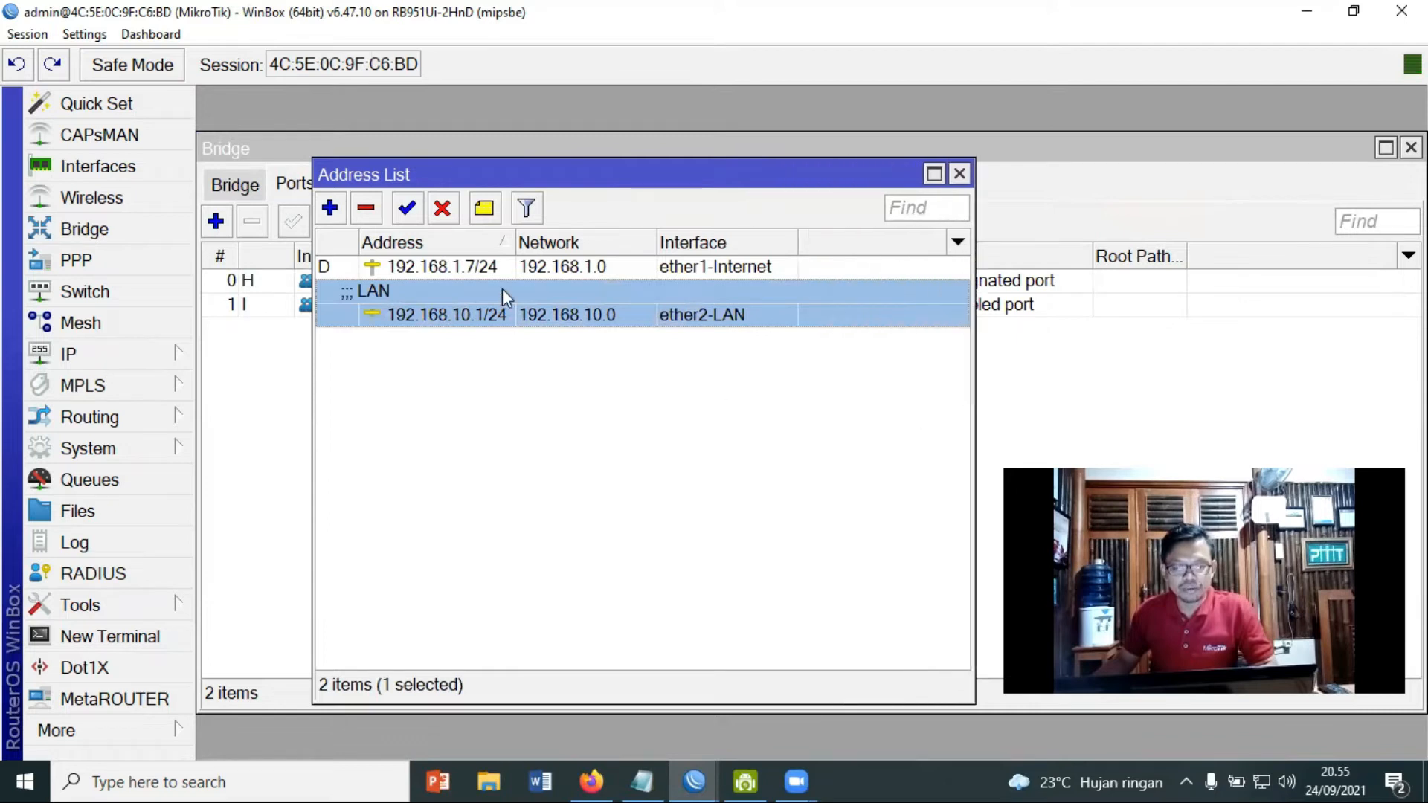
{"action": "double_click", "coordinate": [718, 316]}
{"action": "left_click", "coordinate": [859, 375]}
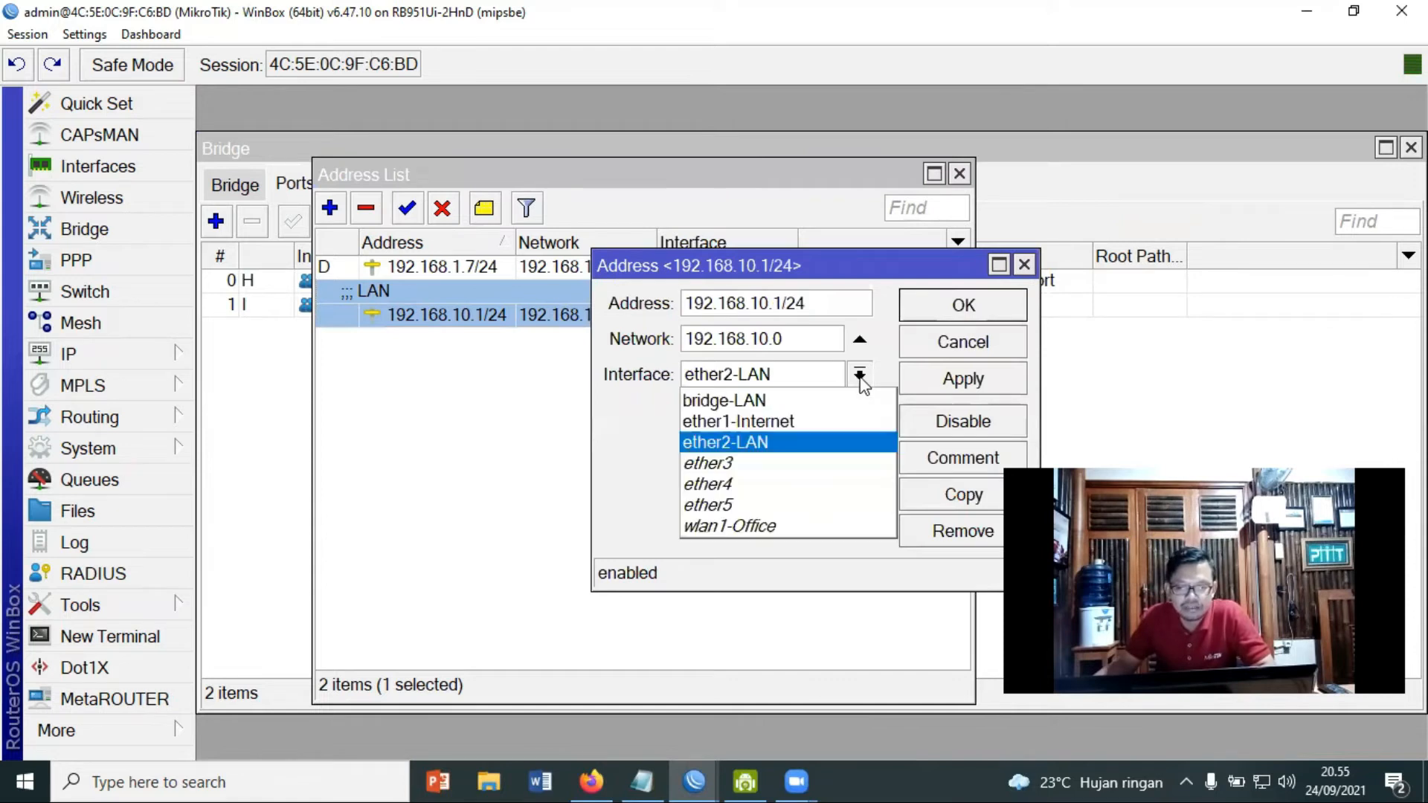
{"action": "left_click", "coordinate": [826, 402]}
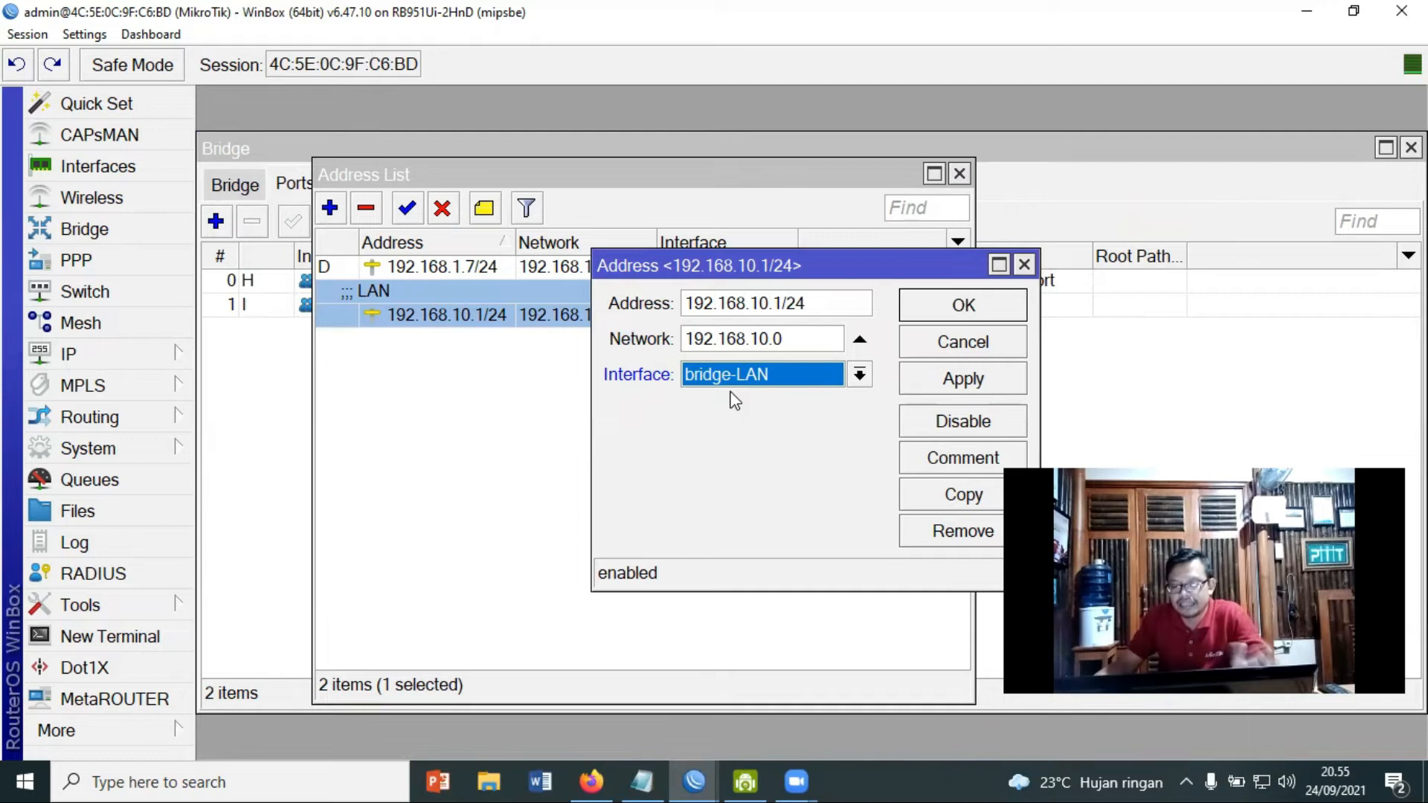
{"action": "left_click", "coordinate": [980, 308]}
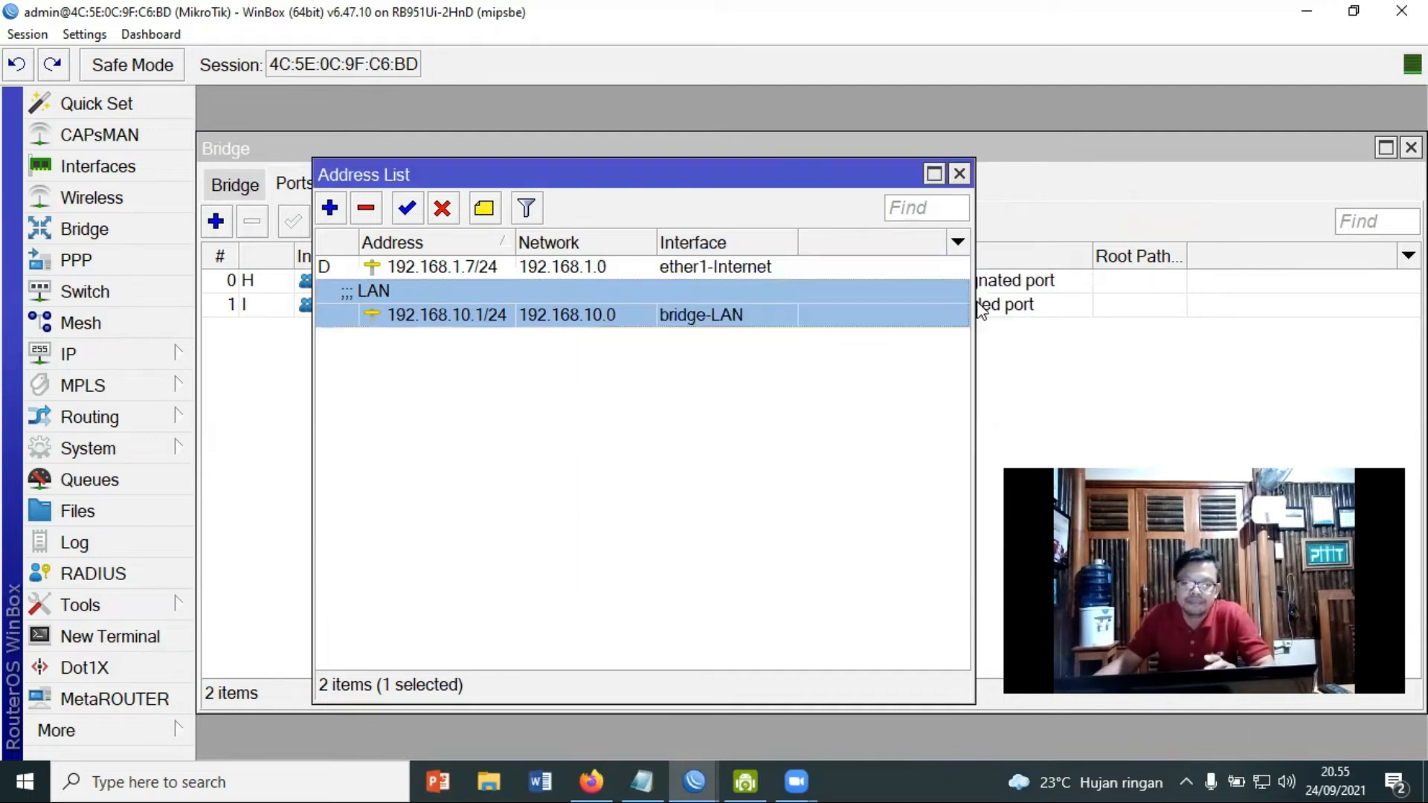
Set the interface of the DHCP server dhcp1 to bridge-LAN.
{"action": "left_click", "coordinate": [87, 362]}
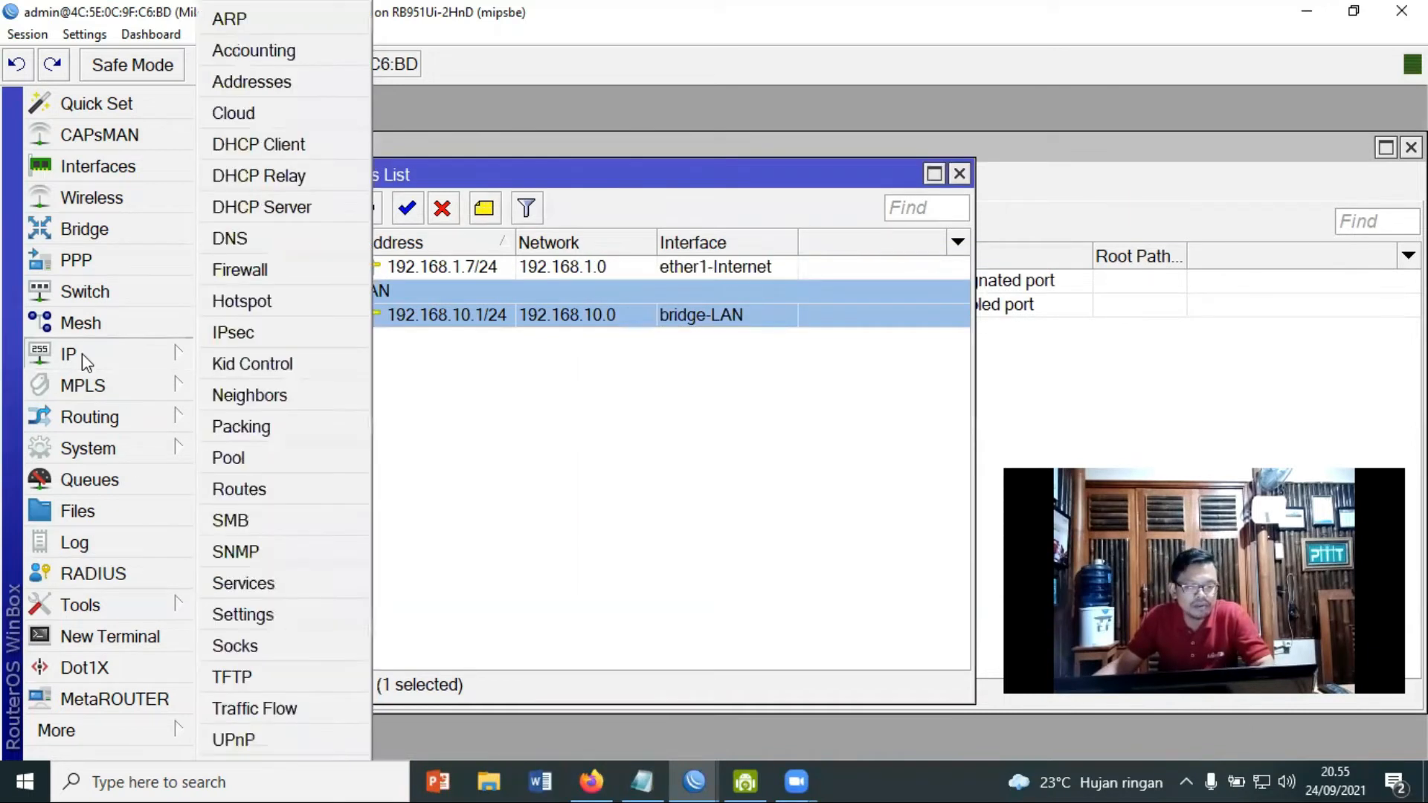
{"action": "left_click", "coordinate": [284, 208]}
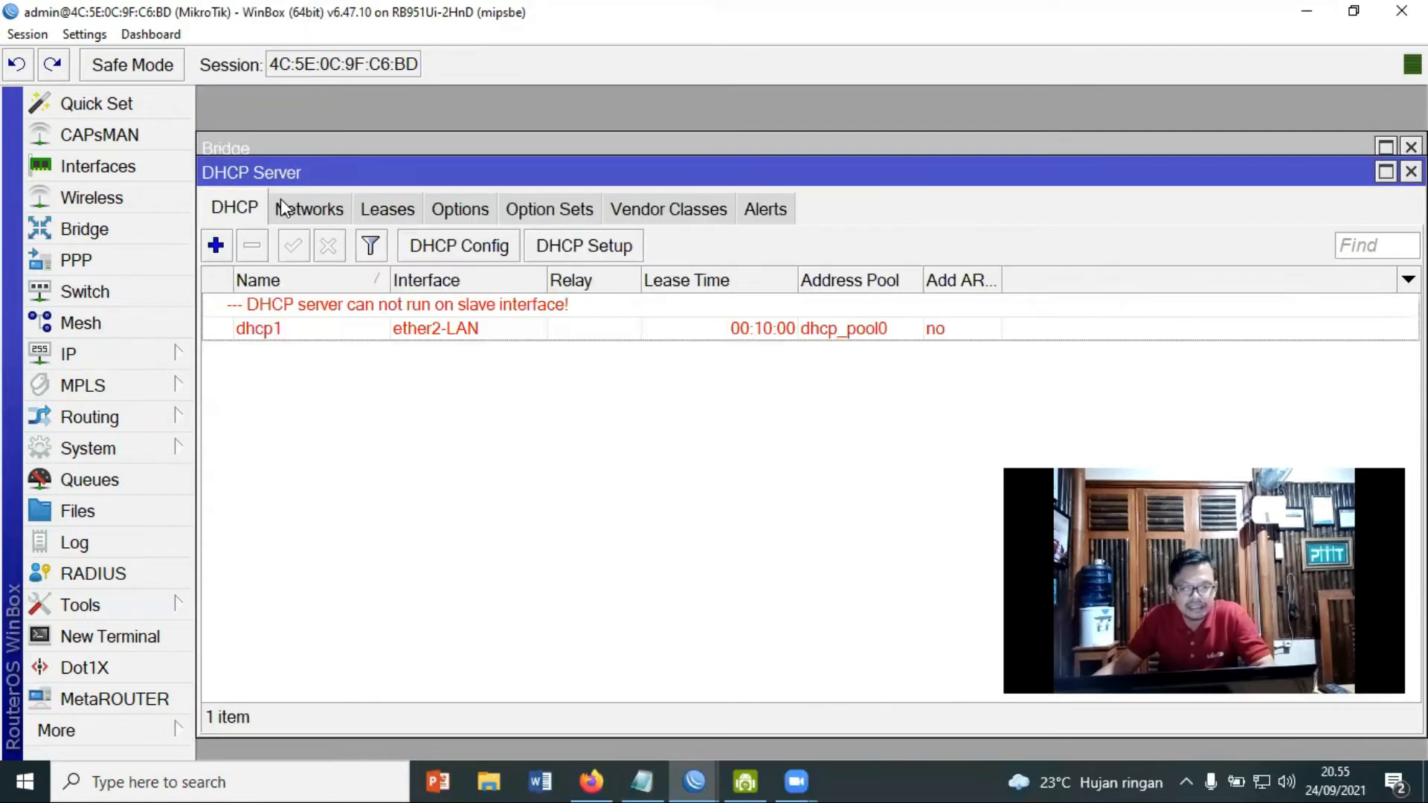
{"action": "double_click", "coordinate": [448, 328]}
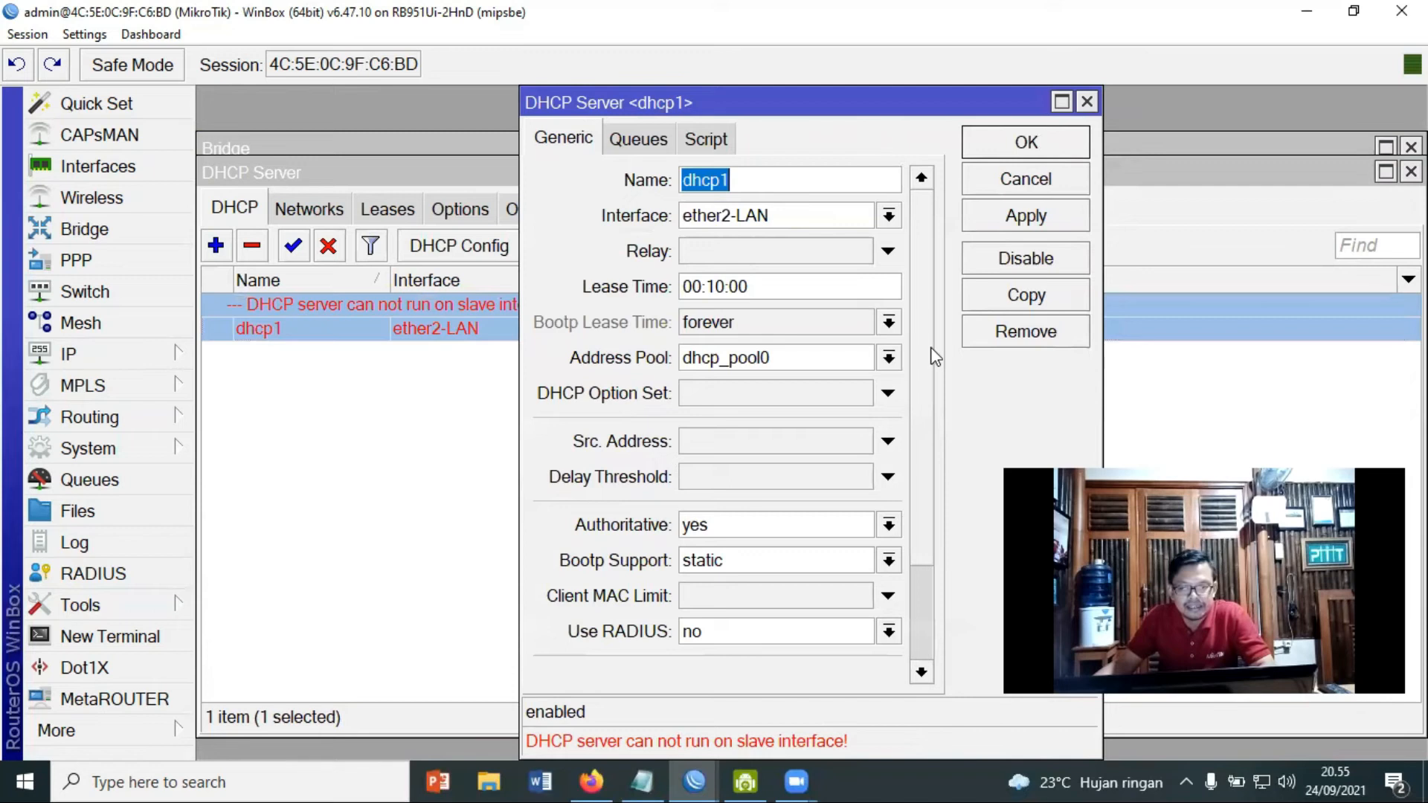
{"action": "left_click", "coordinate": [887, 216]}
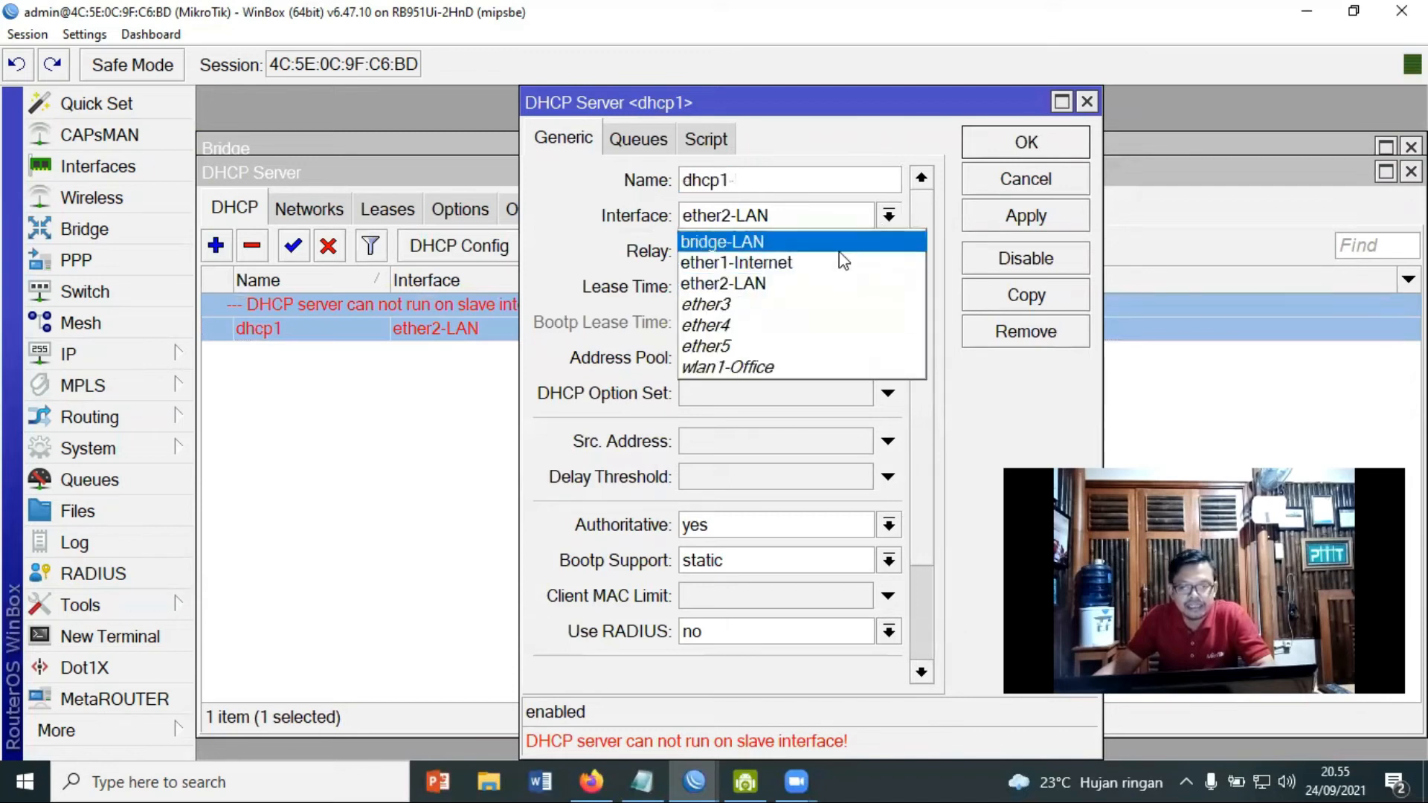
{"action": "left_click", "coordinate": [853, 241]}
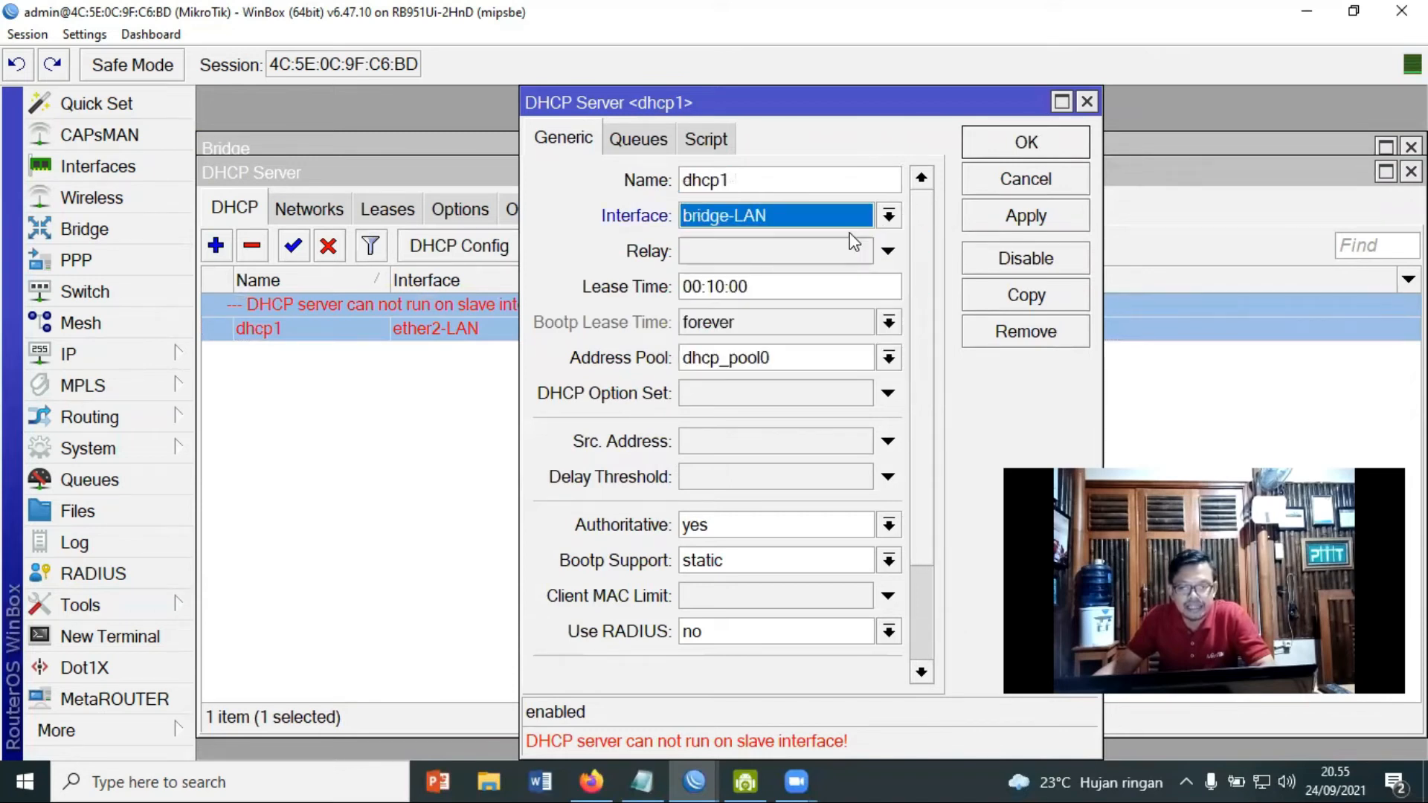
{"action": "left_click", "coordinate": [1042, 220]}
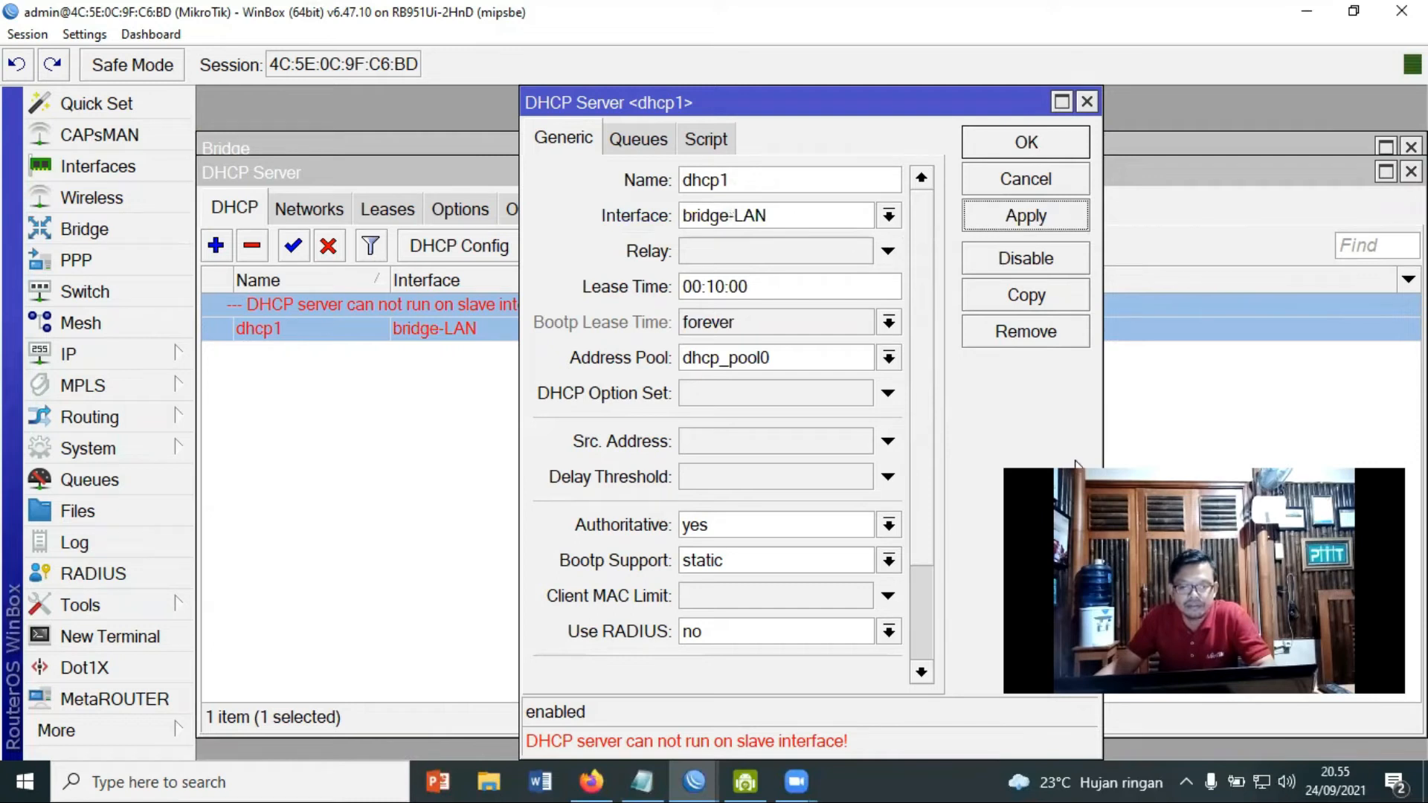
{"action": "left_click", "coordinate": [1047, 146]}
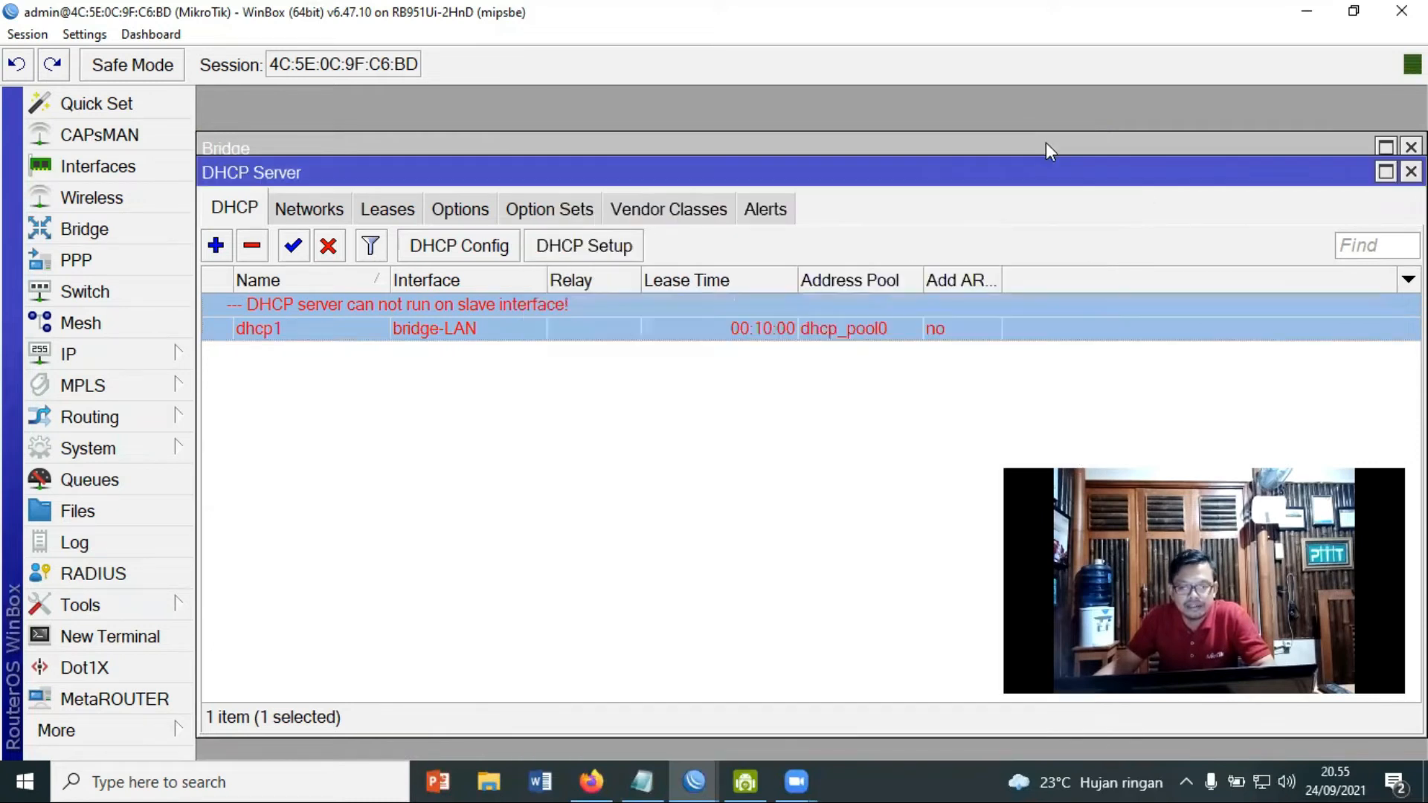
{"action": "left_click", "coordinate": [579, 420]}
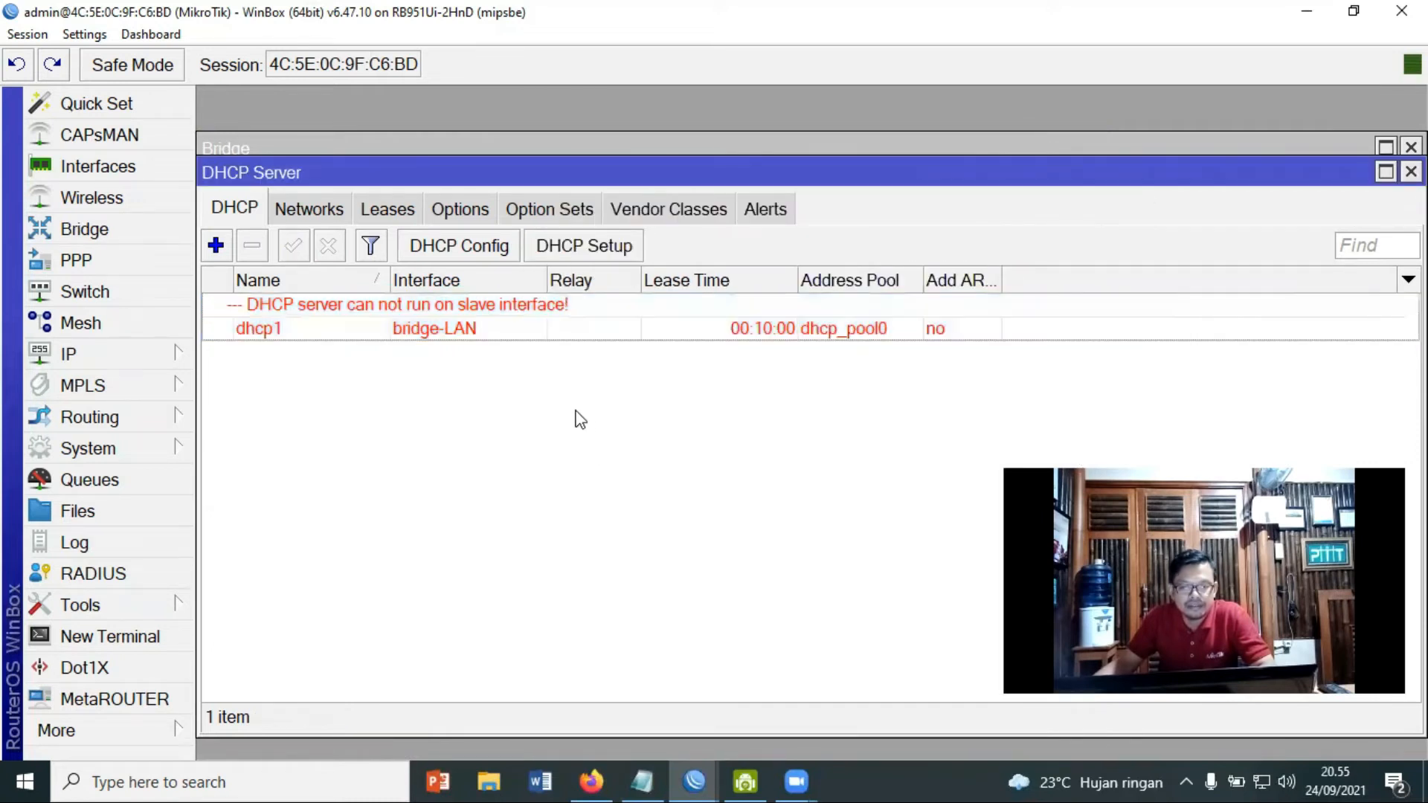
Review the settings of the DHCP server dhcp1 and its 192.168.10.0/24 network entry.
{"action": "double_click", "coordinate": [316, 331]}
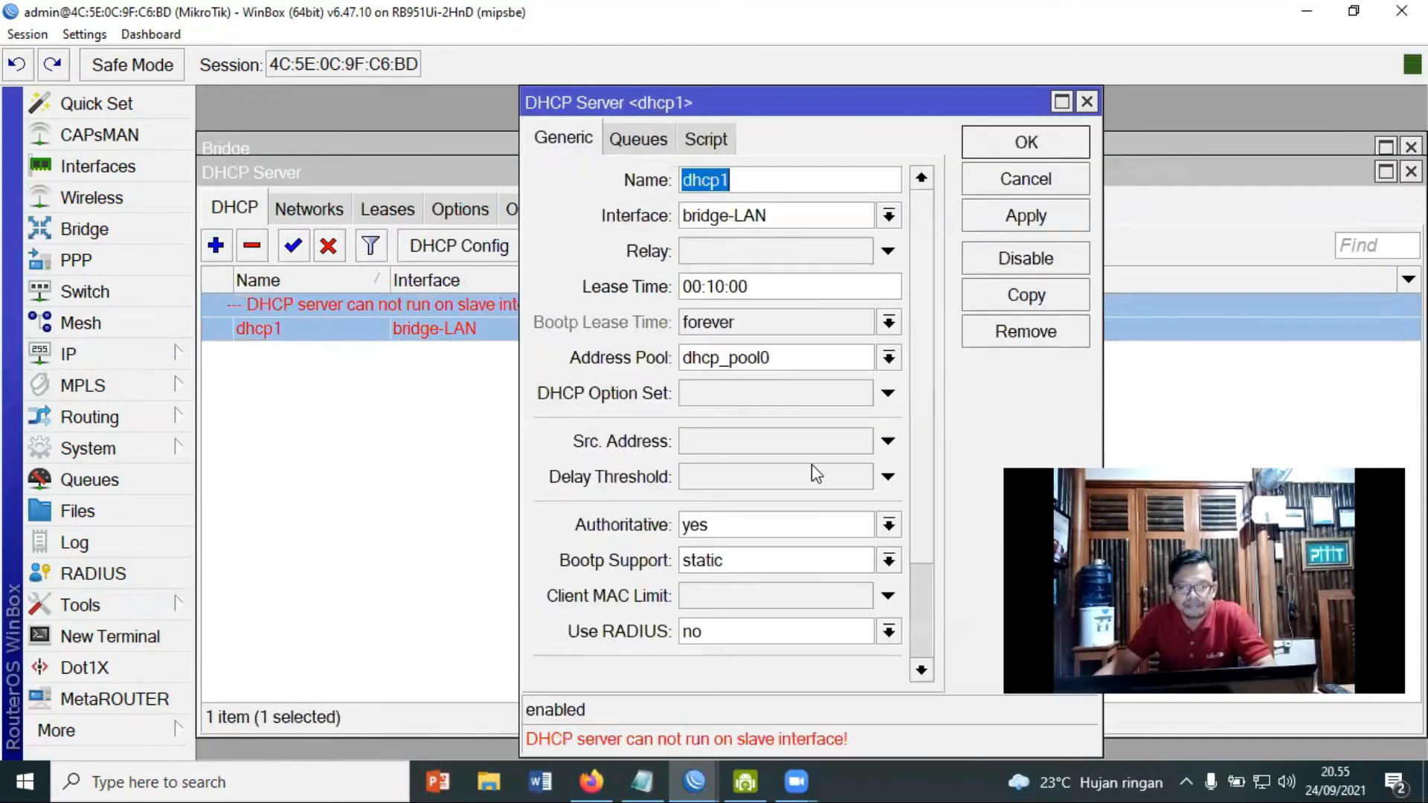
{"action": "left_click", "coordinate": [1025, 142]}
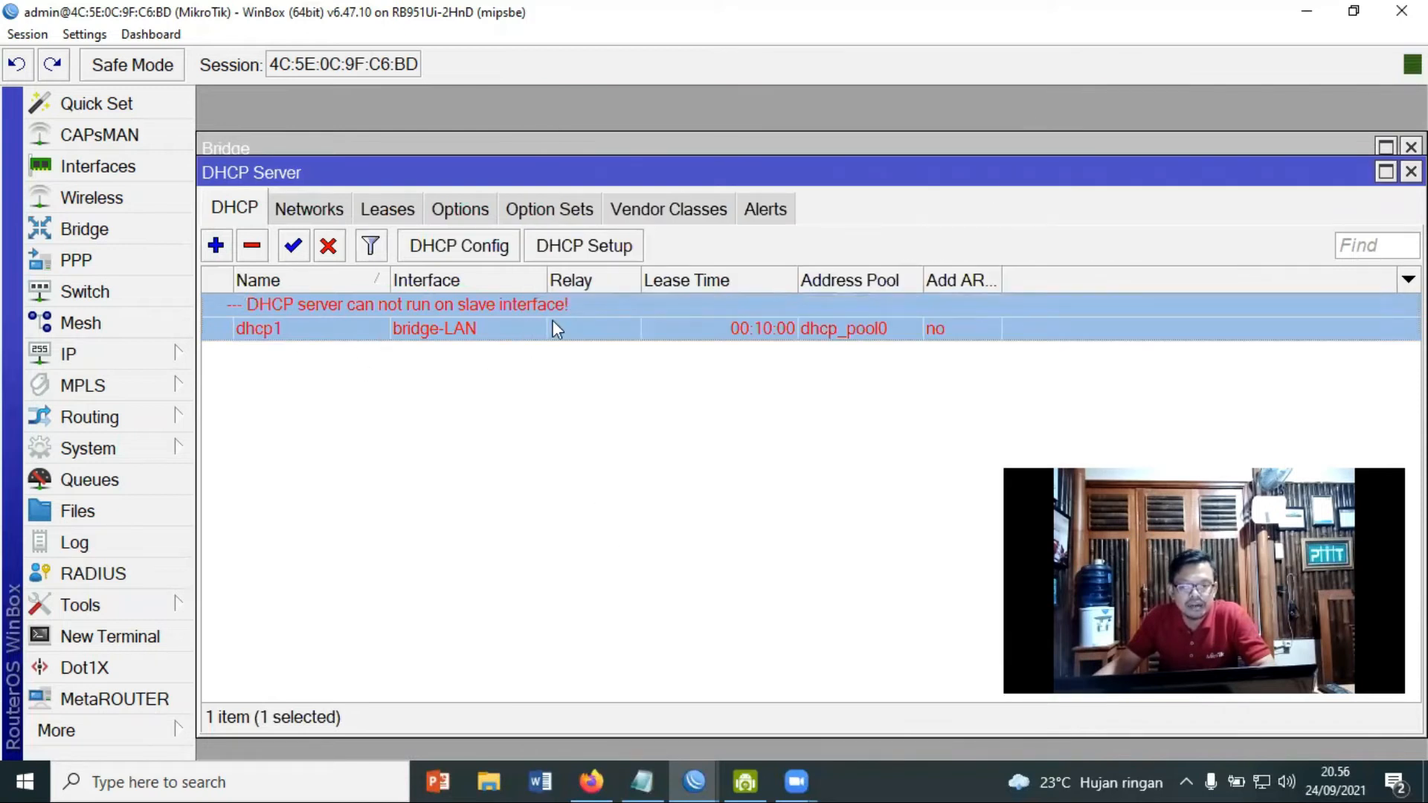
{"action": "double_click", "coordinate": [500, 329]}
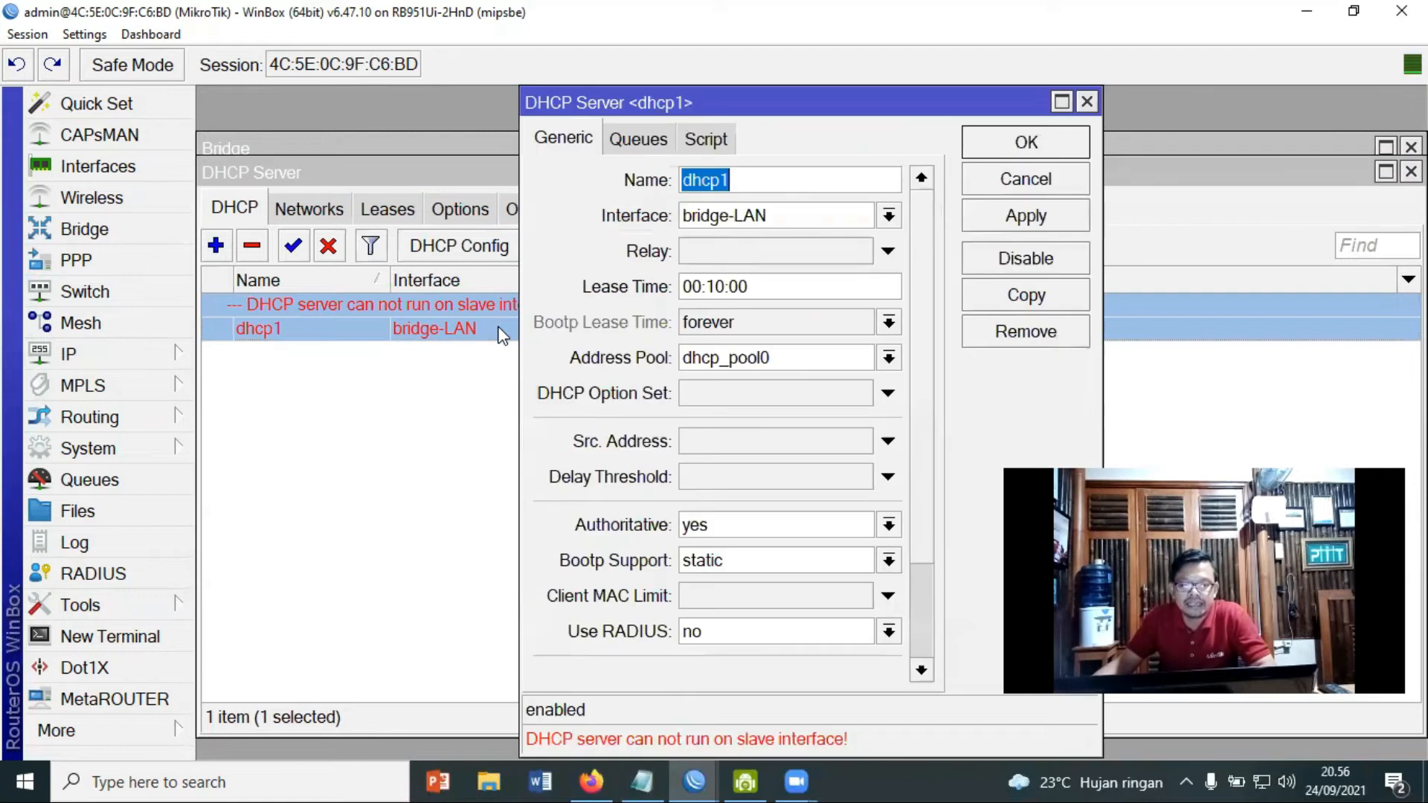
{"action": "left_click", "coordinate": [1030, 147]}
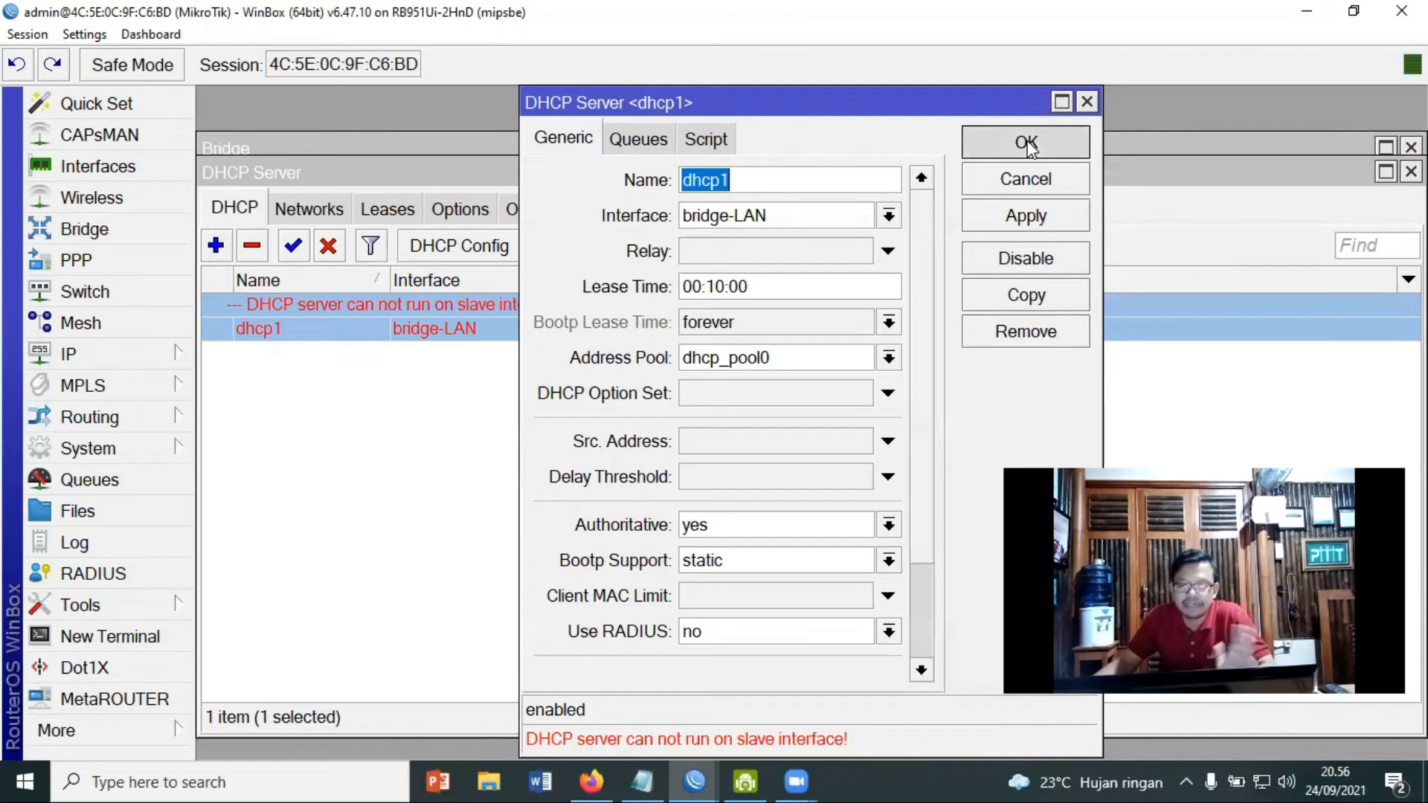
{"action": "left_click", "coordinate": [309, 209]}
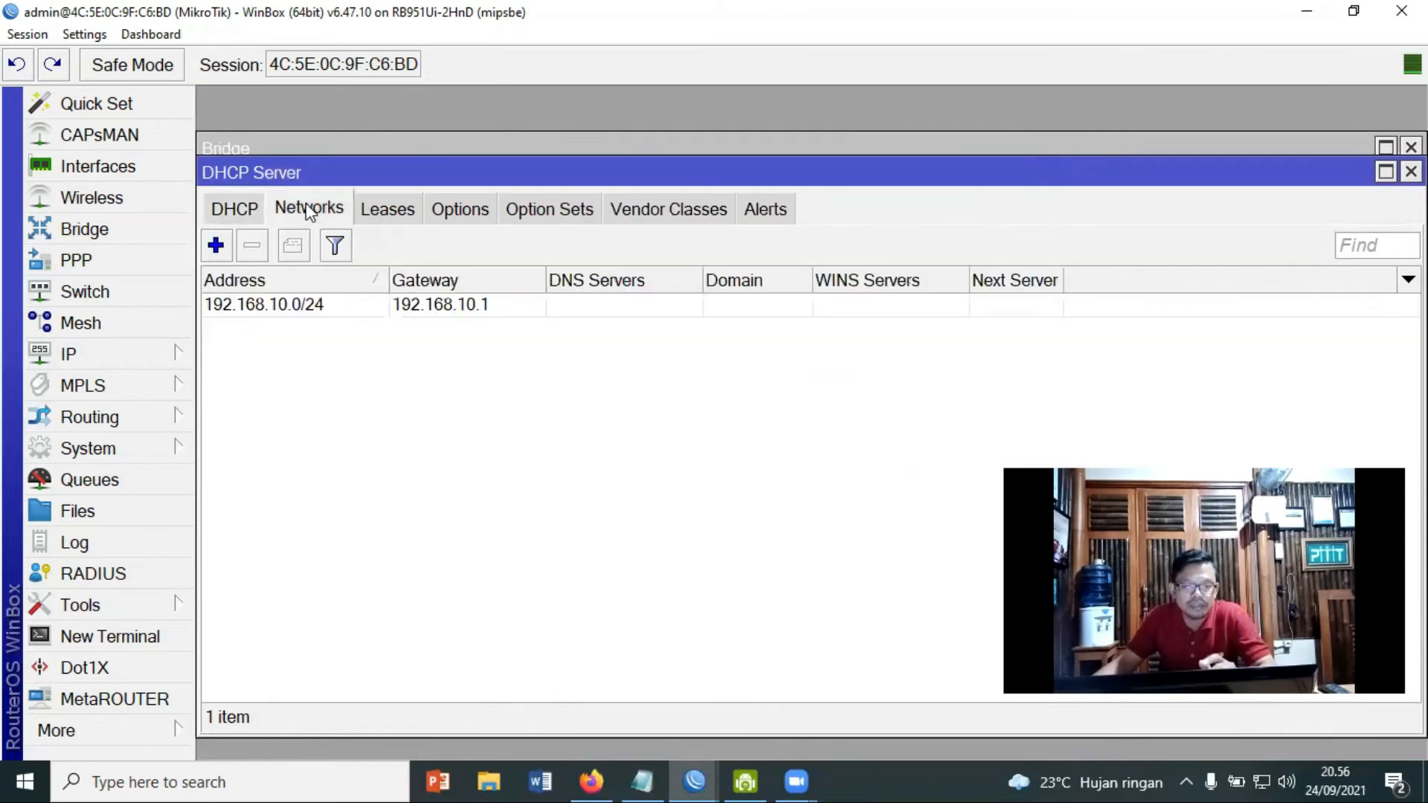
{"action": "double_click", "coordinate": [353, 303]}
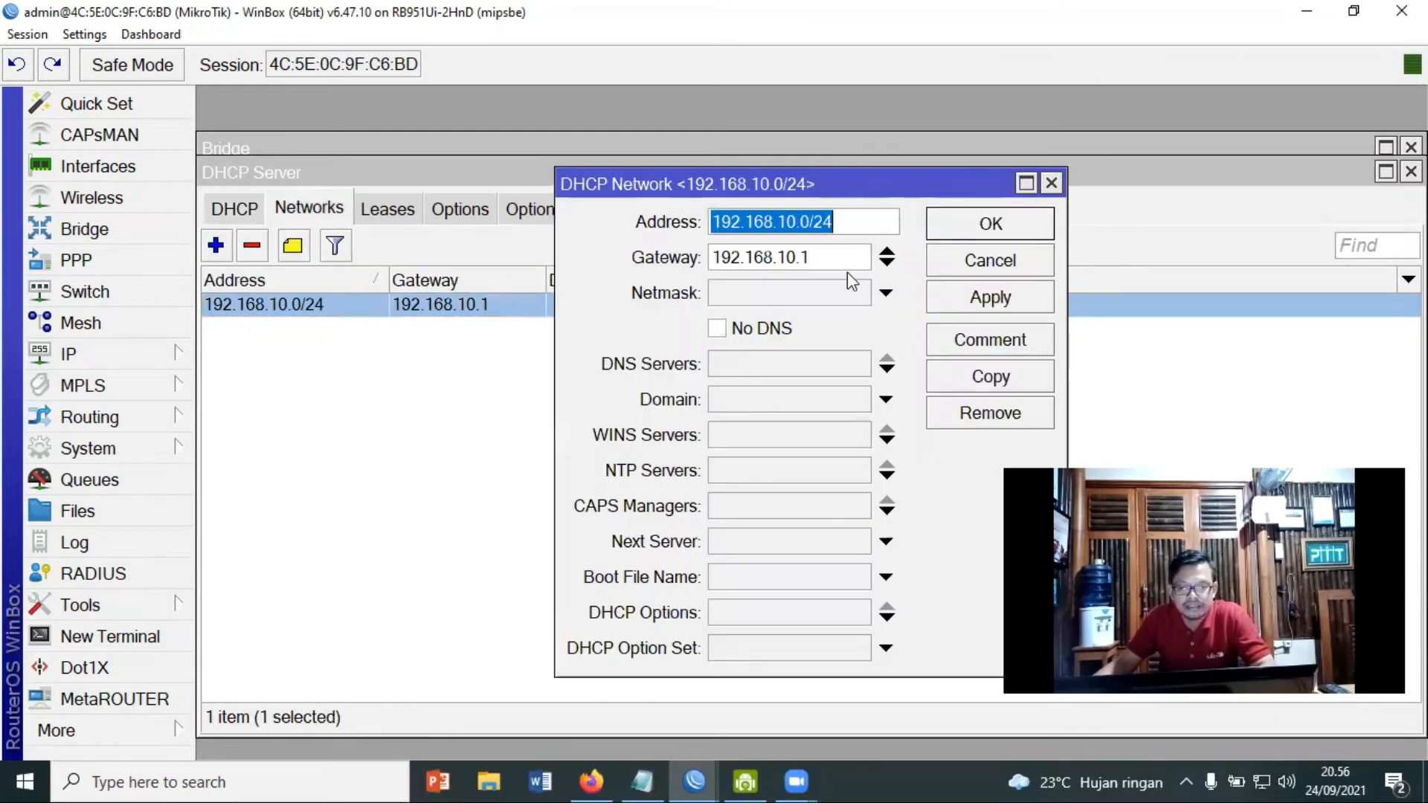
{"action": "left_click", "coordinate": [987, 223]}
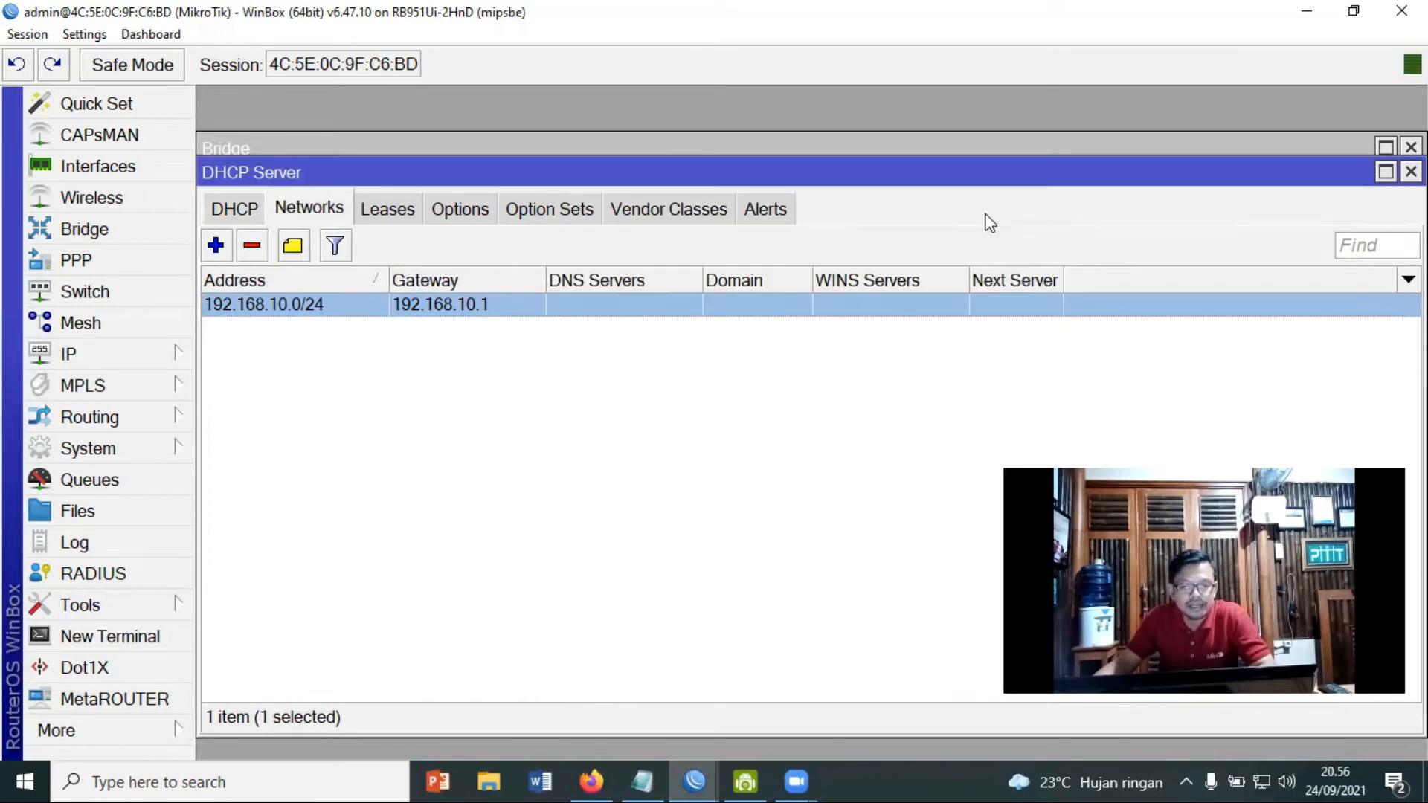
{"action": "left_click", "coordinate": [238, 210]}
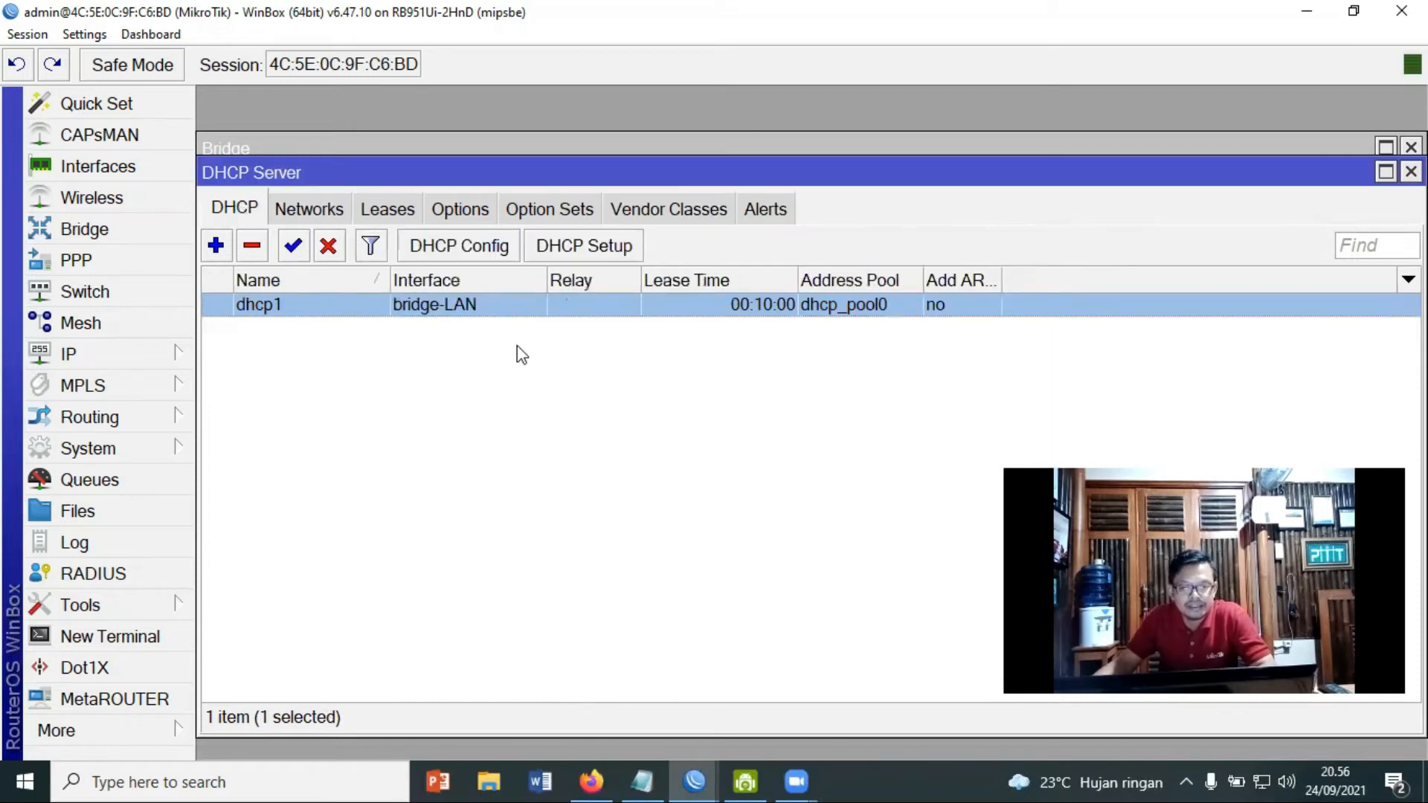
{"action": "left_click", "coordinate": [521, 409]}
{"action": "double_click", "coordinate": [424, 309]}
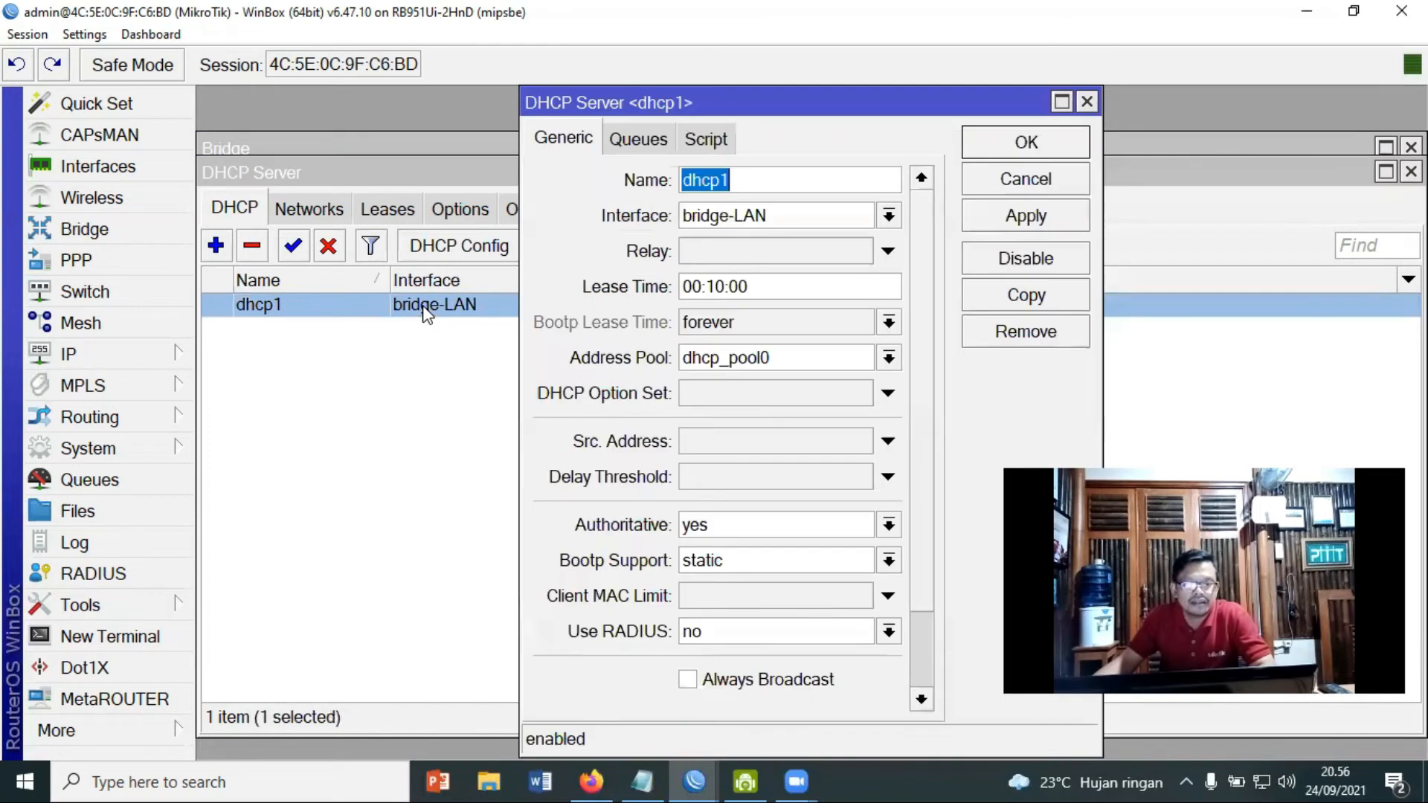
{"action": "left_click", "coordinate": [1009, 141]}
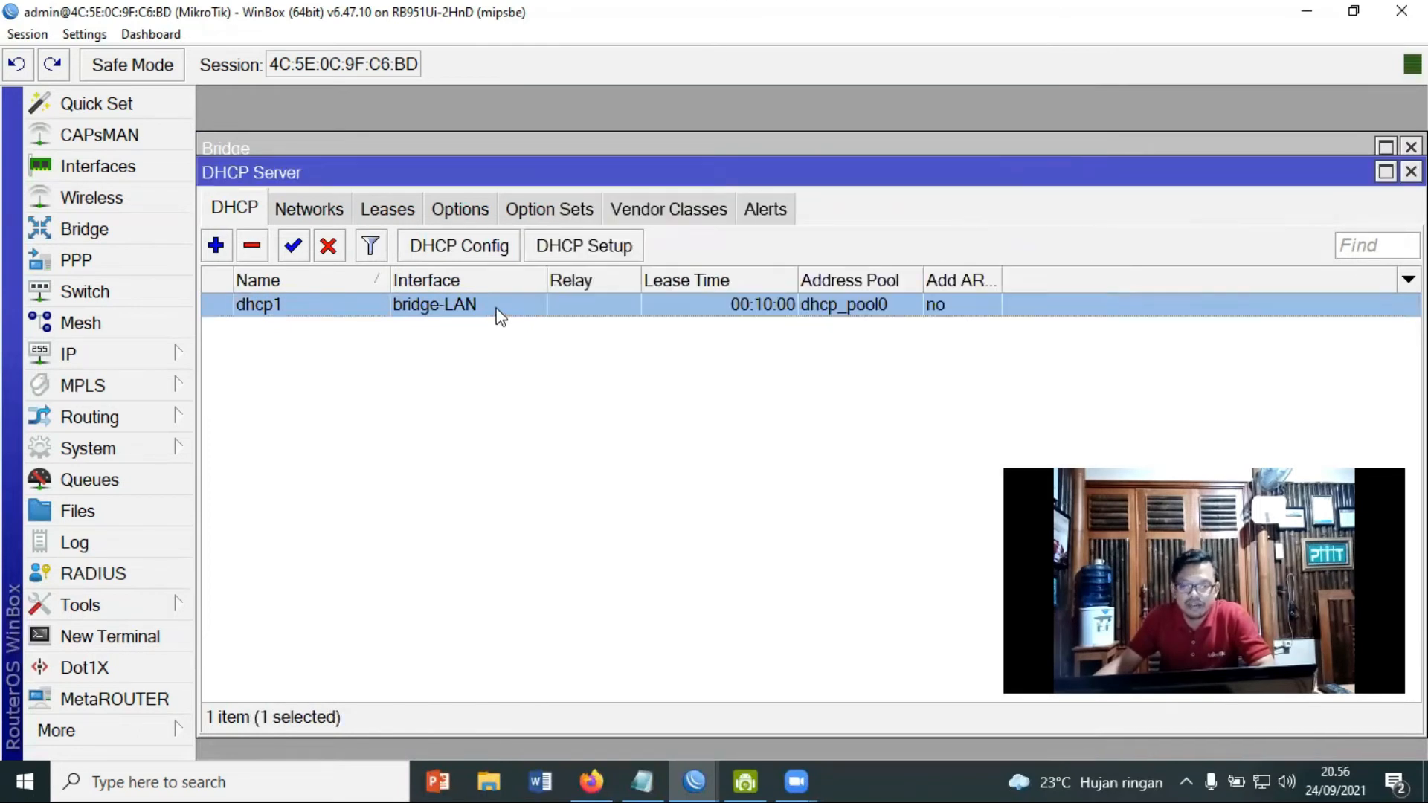
{"action": "left_click", "coordinate": [542, 404]}
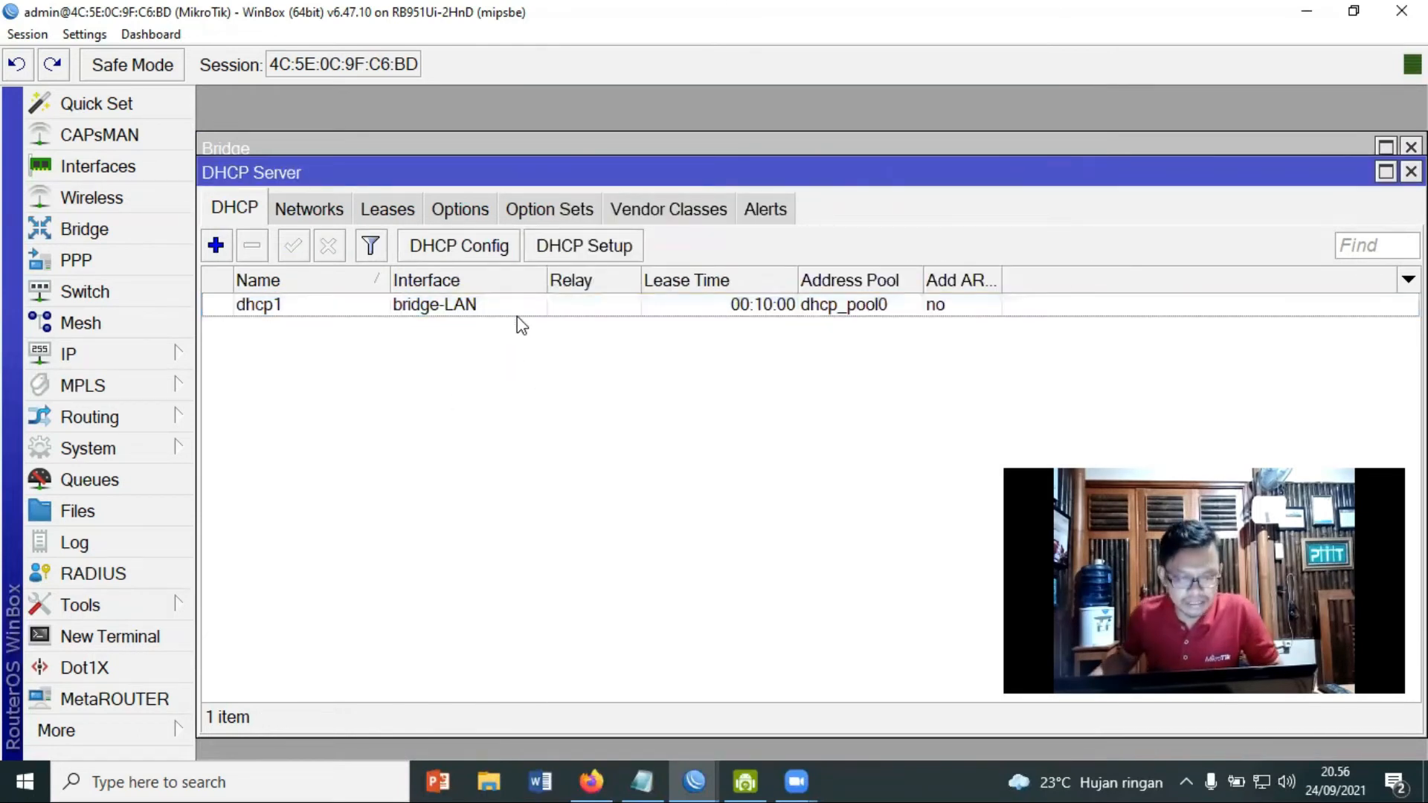
{"action": "left_click", "coordinate": [824, 308]}
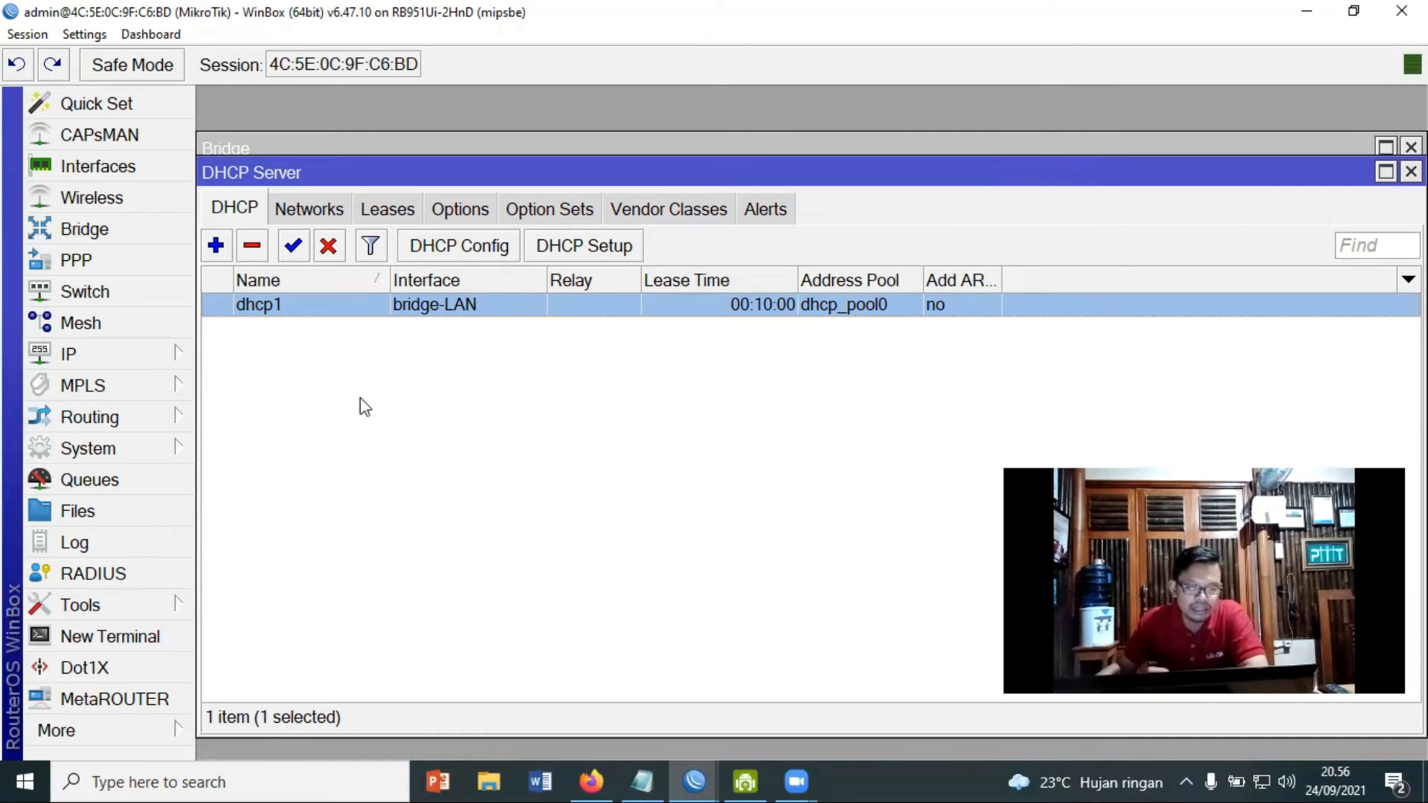
Open the router's interface list to examine the bridge and its member interfaces.
{"action": "left_click", "coordinate": [111, 168]}
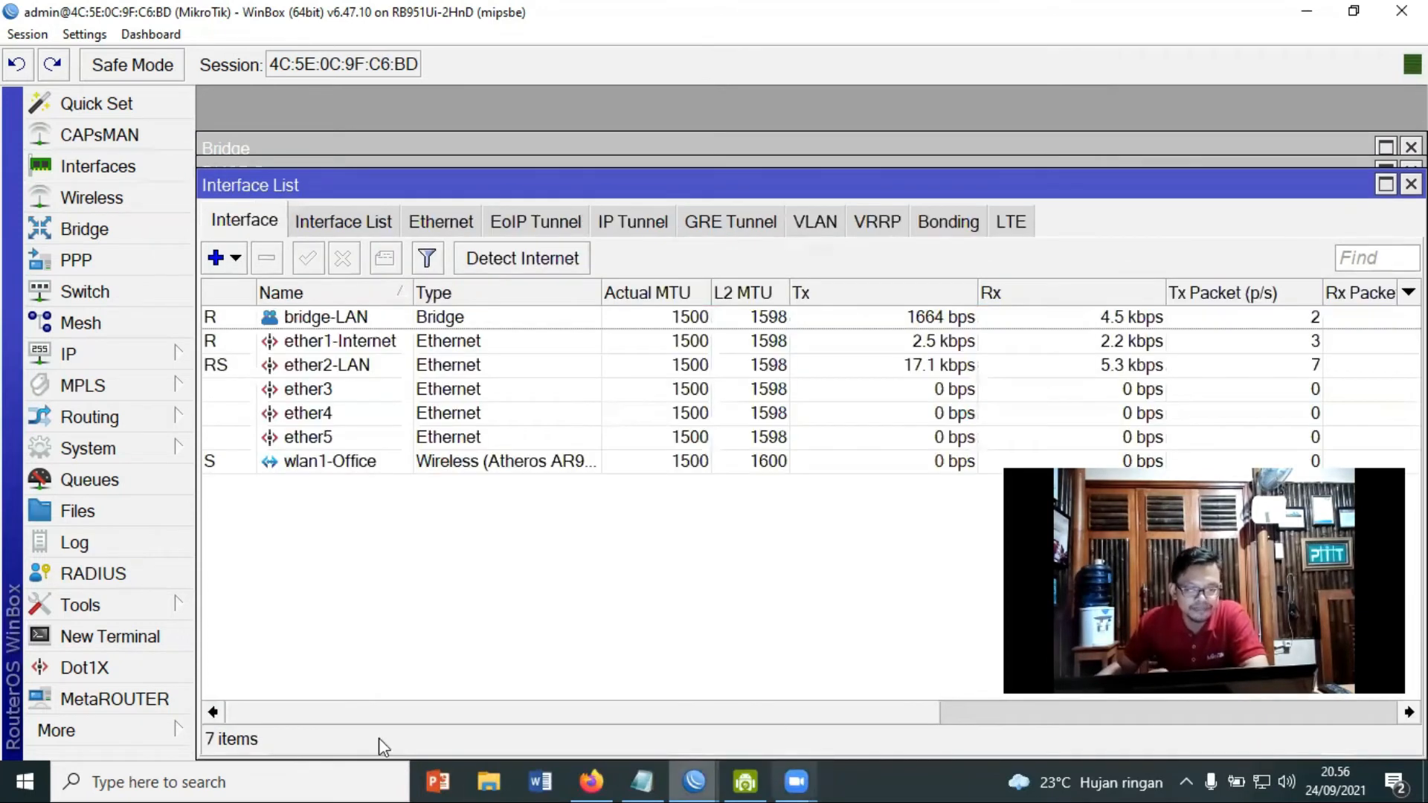
Close the interface list, DHCP server and address list windows, and examine the ports assigned to bridge-LAN.
{"action": "left_click", "coordinate": [290, 321]}
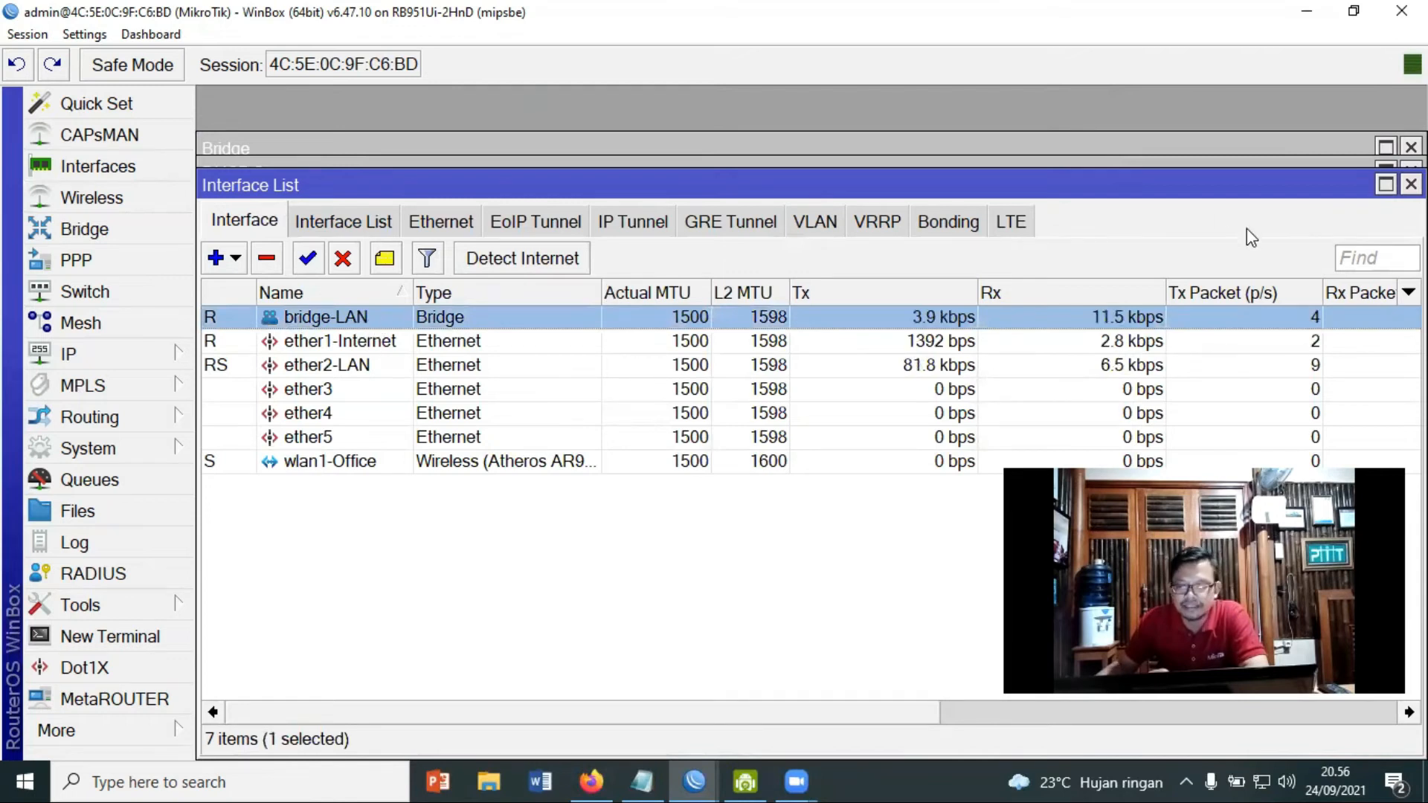
{"action": "left_click", "coordinate": [1411, 184]}
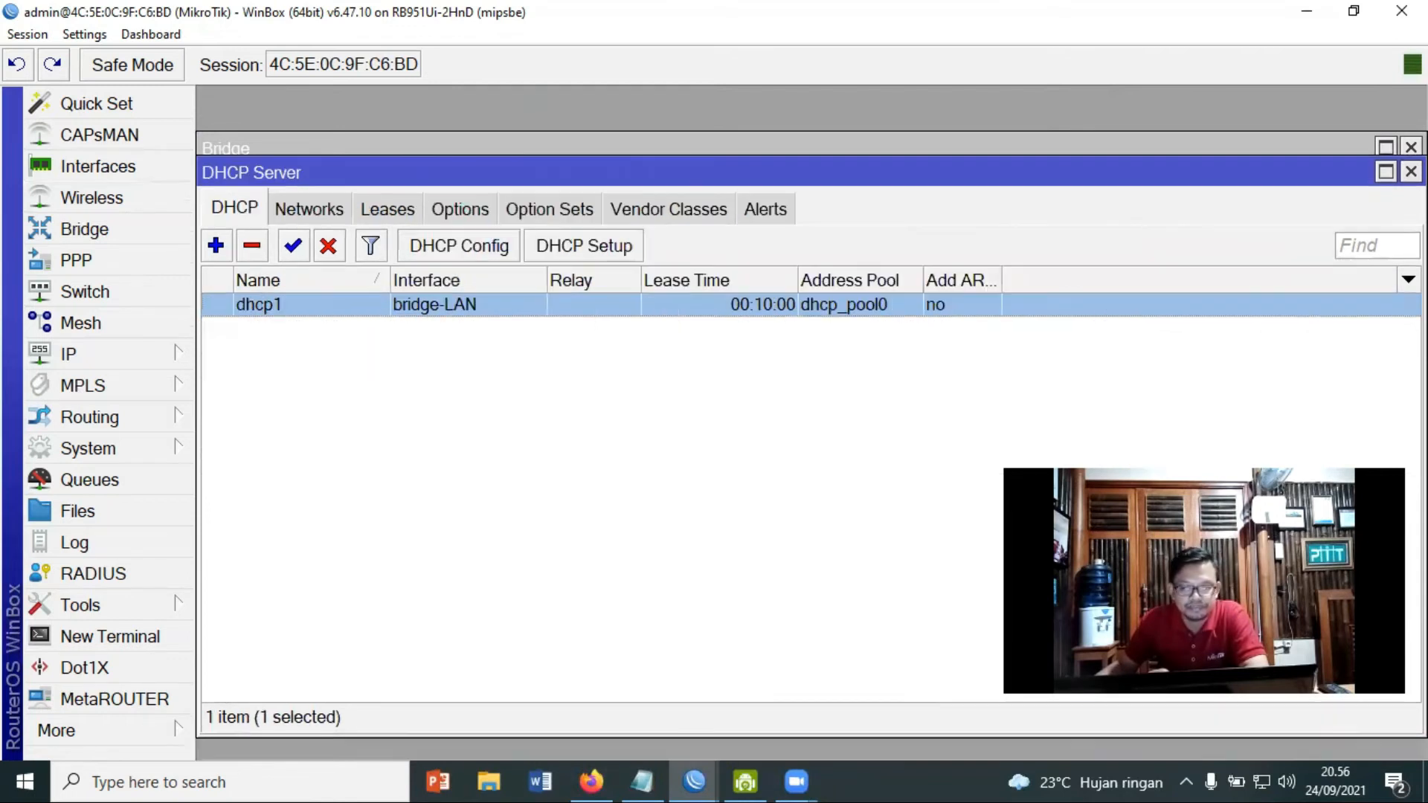
{"action": "left_click", "coordinate": [1411, 171]}
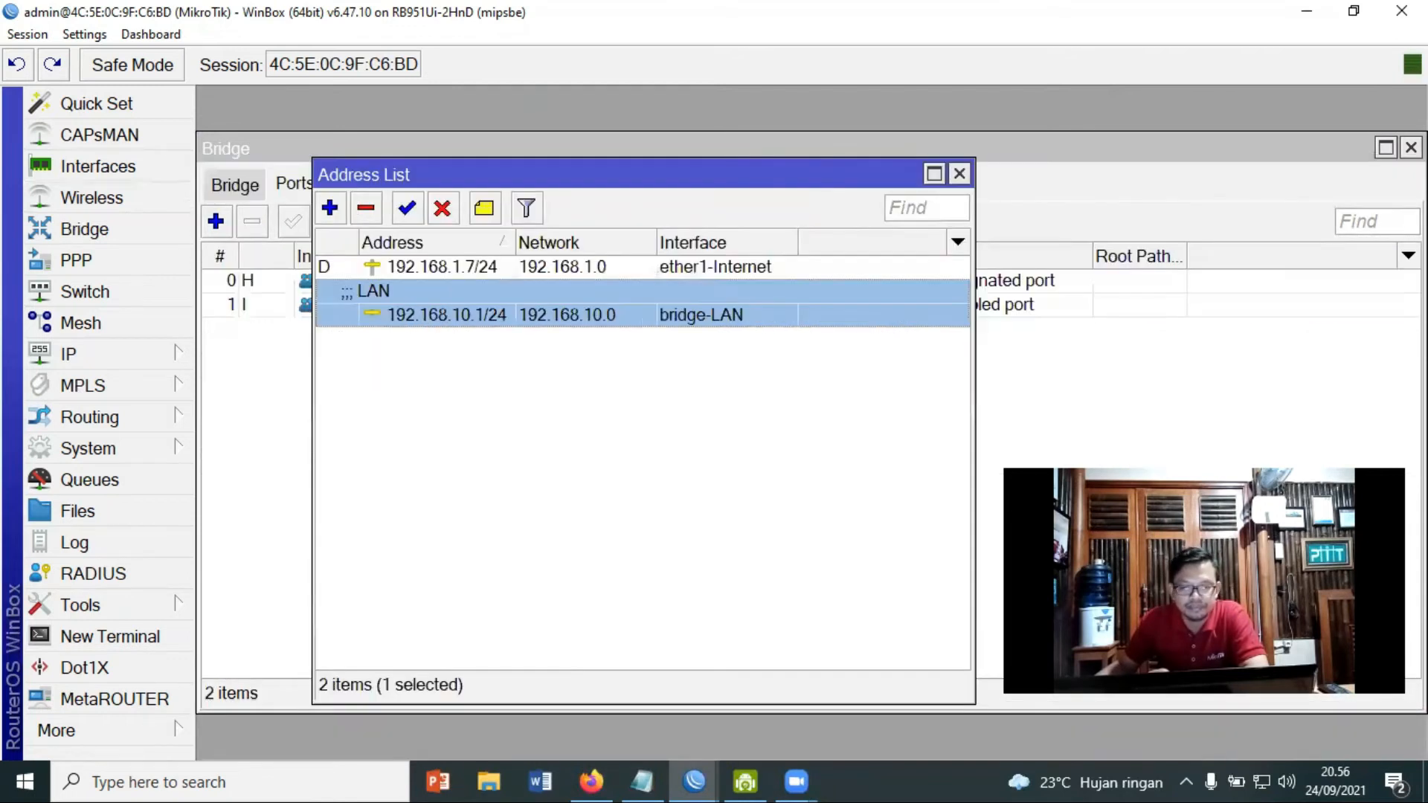
{"action": "left_click", "coordinate": [960, 174]}
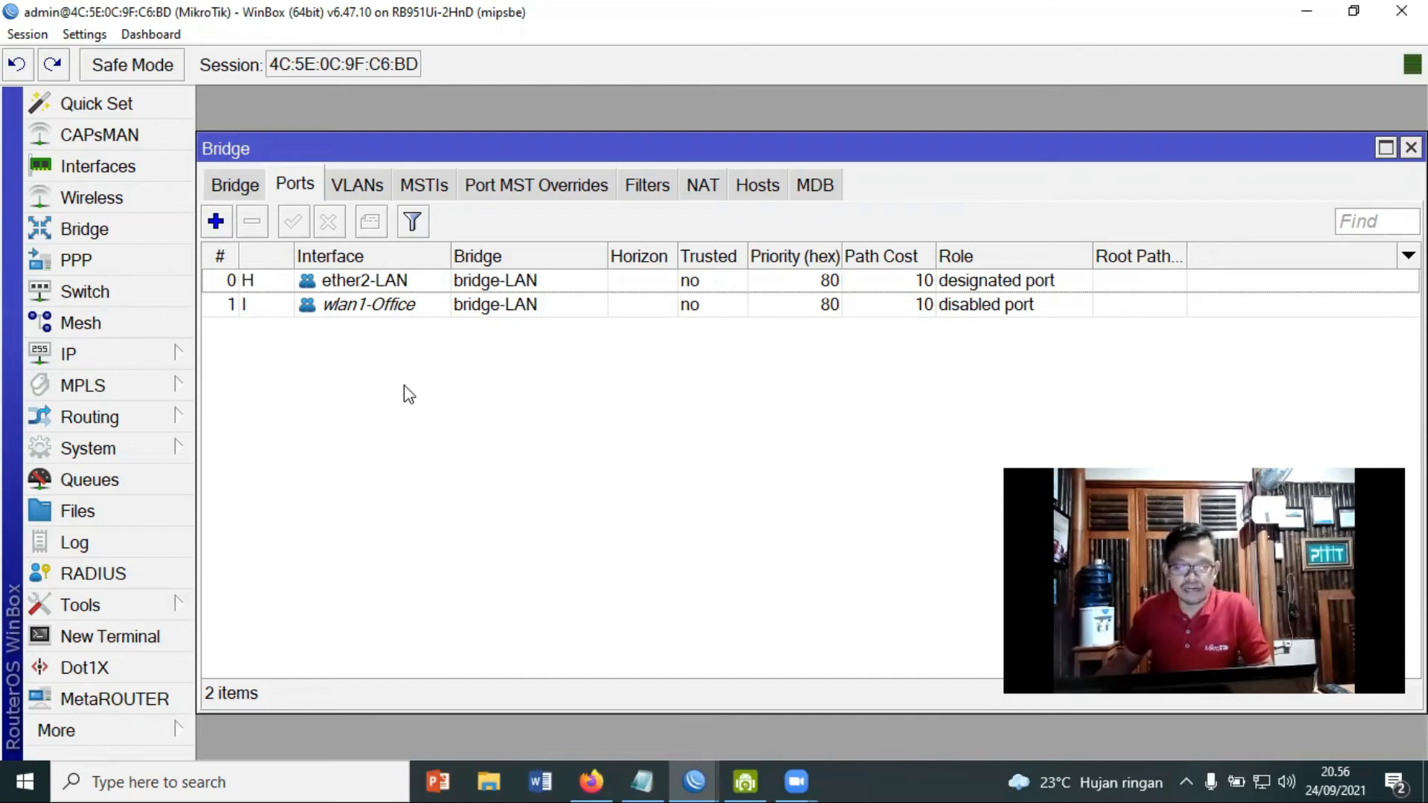
{"action": "left_click", "coordinate": [332, 277]}
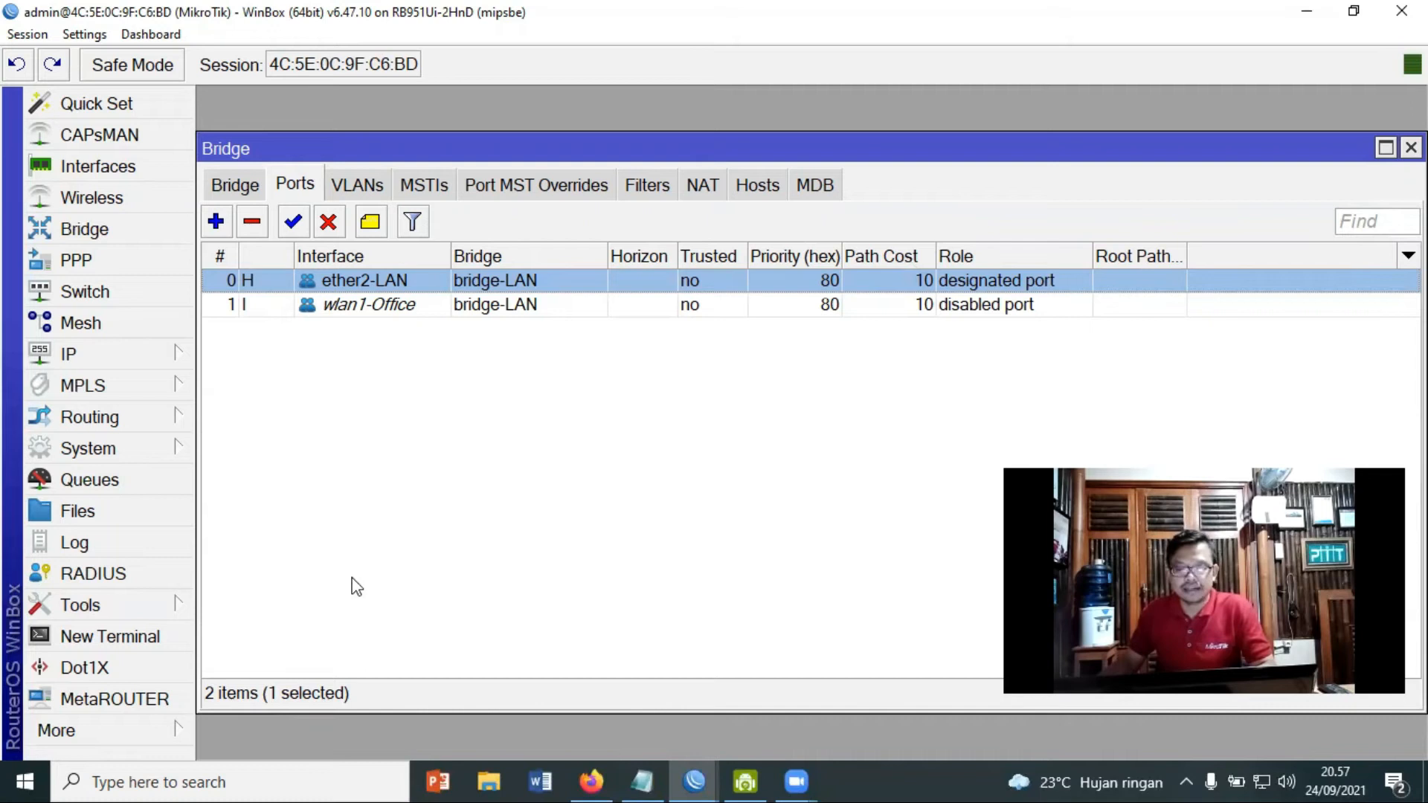
{"action": "left_click", "coordinate": [349, 560]}
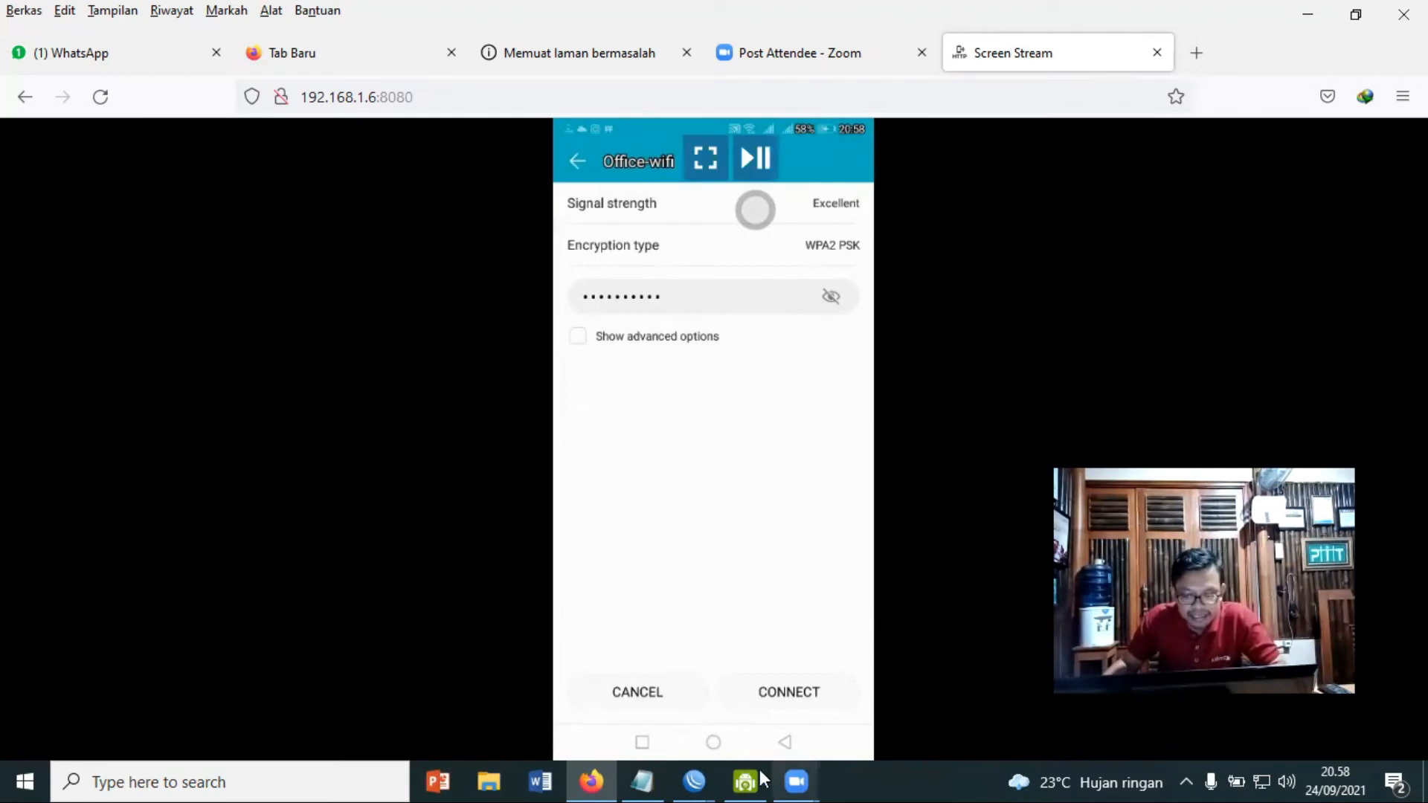
Switch back to the router's WinBox session and open the DHCP server leases, widening the Address and MAC Address columns.
{"action": "mouse_move", "coordinate": [702, 778]}
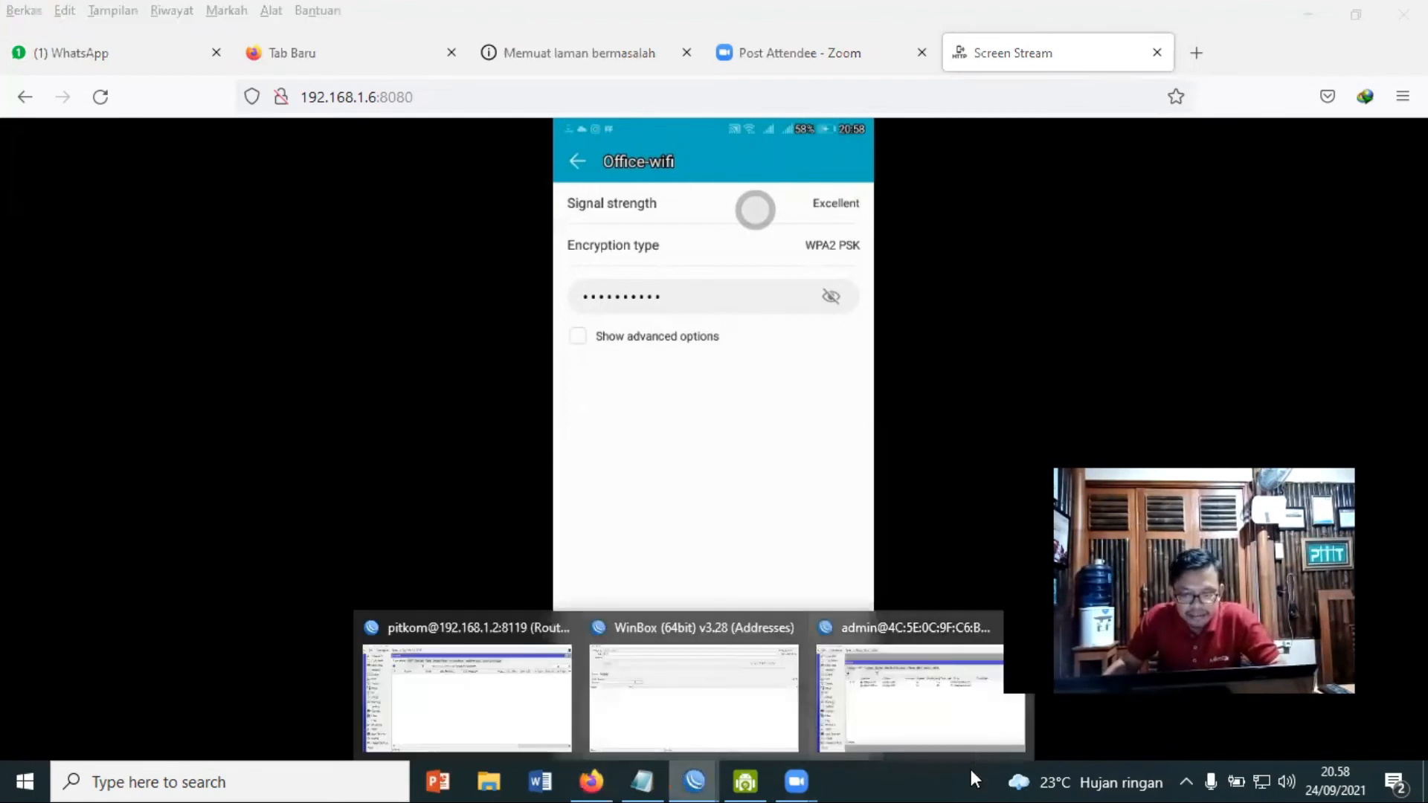
{"action": "left_click", "coordinate": [882, 725]}
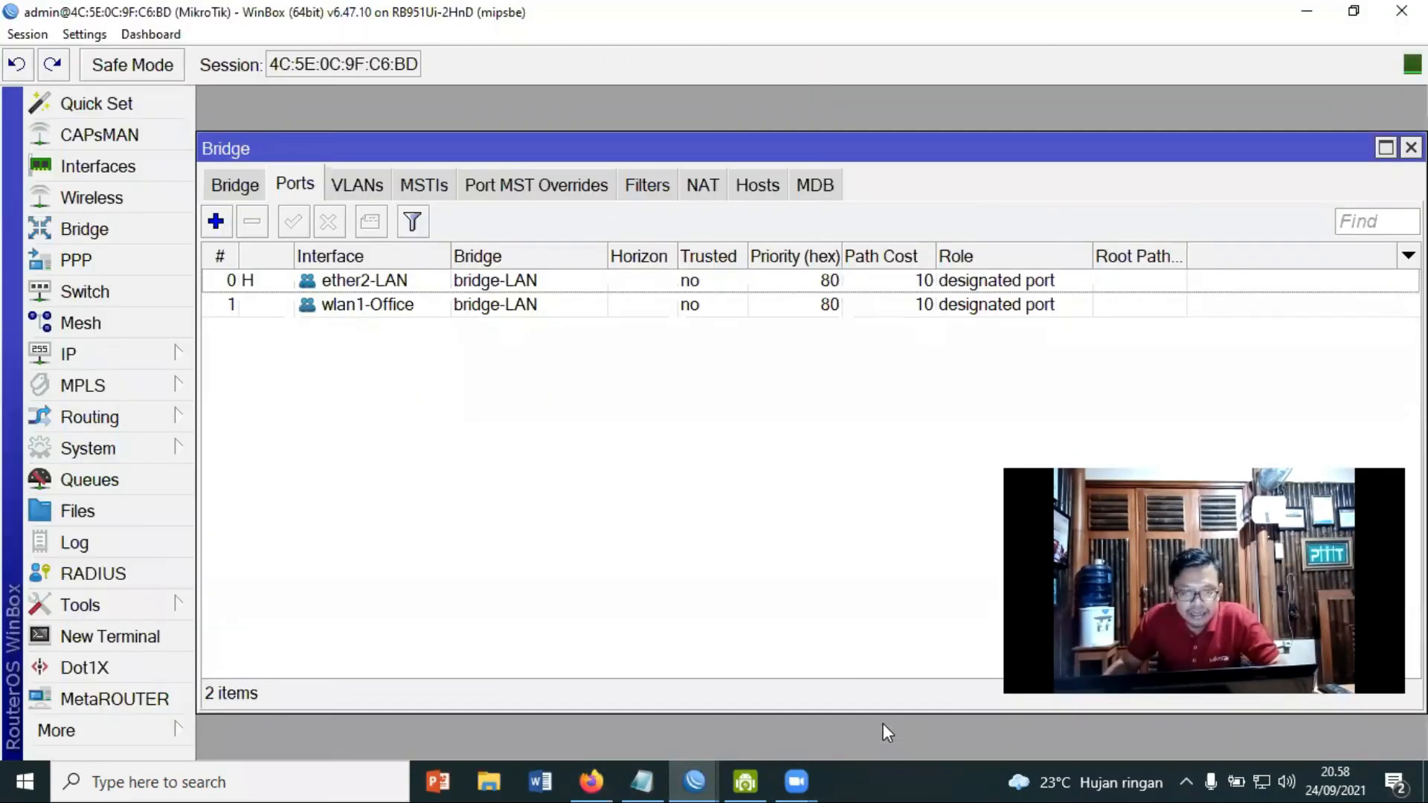
{"action": "left_click", "coordinate": [83, 354]}
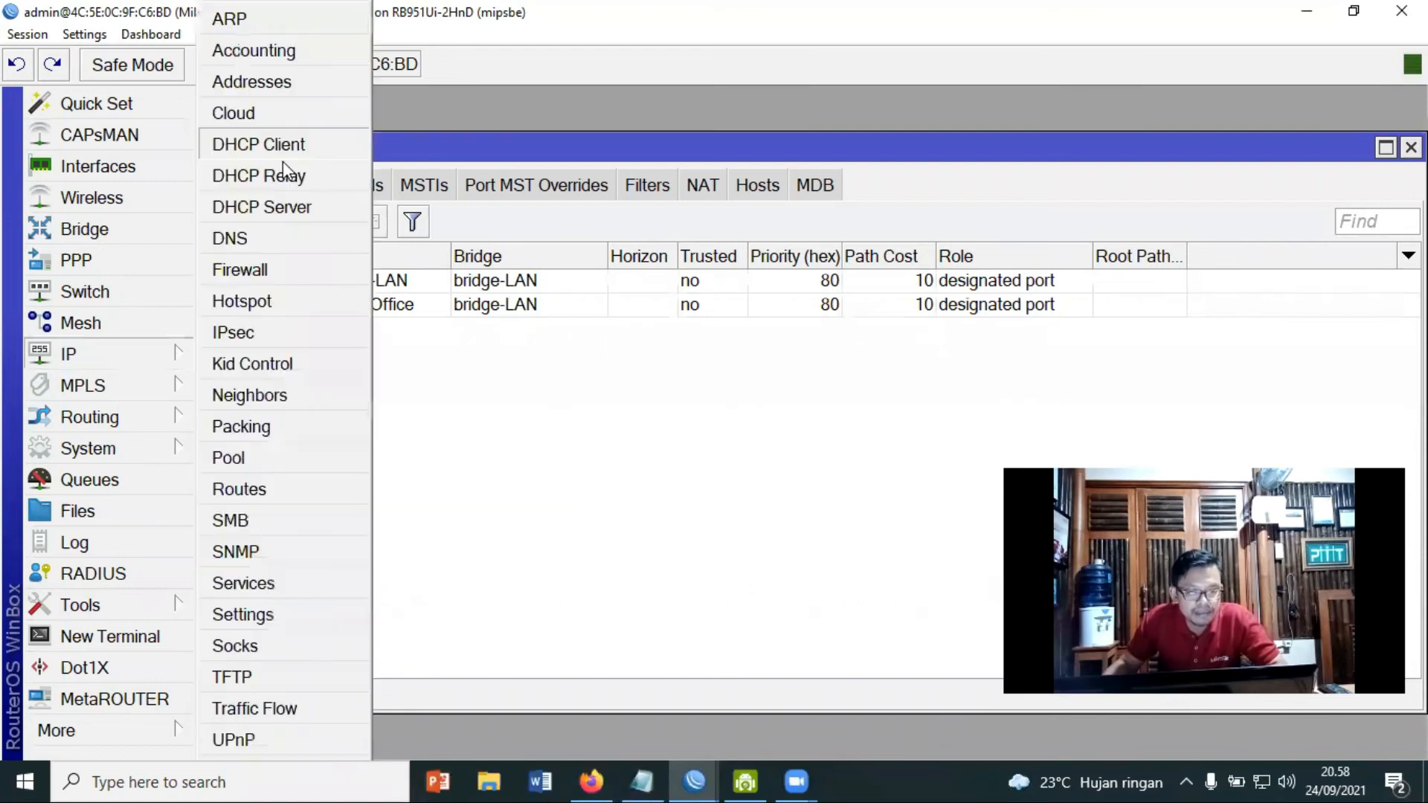
{"action": "left_click", "coordinate": [286, 209]}
{"action": "left_click", "coordinate": [400, 214]}
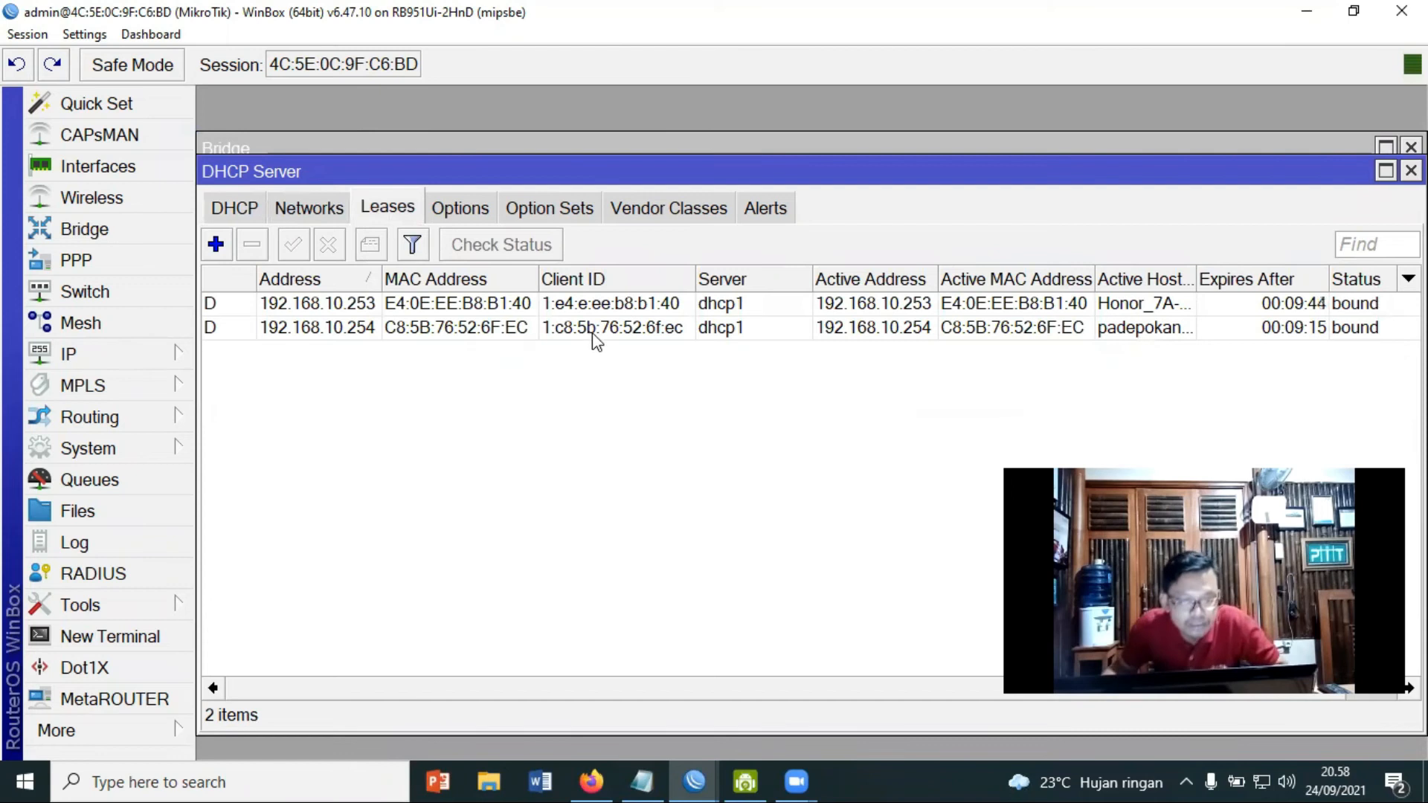
{"action": "left_click_drag", "start_coordinate": [537, 280], "coordinate": [575, 279]}
{"action": "mouse_move", "coordinate": [381, 280]}
{"action": "left_mouse_down"}
{"action": "mouse_move", "coordinate": [424, 279]}
{"action": "mouse_move", "coordinate": [398, 281]}
{"action": "left_mouse_up"}
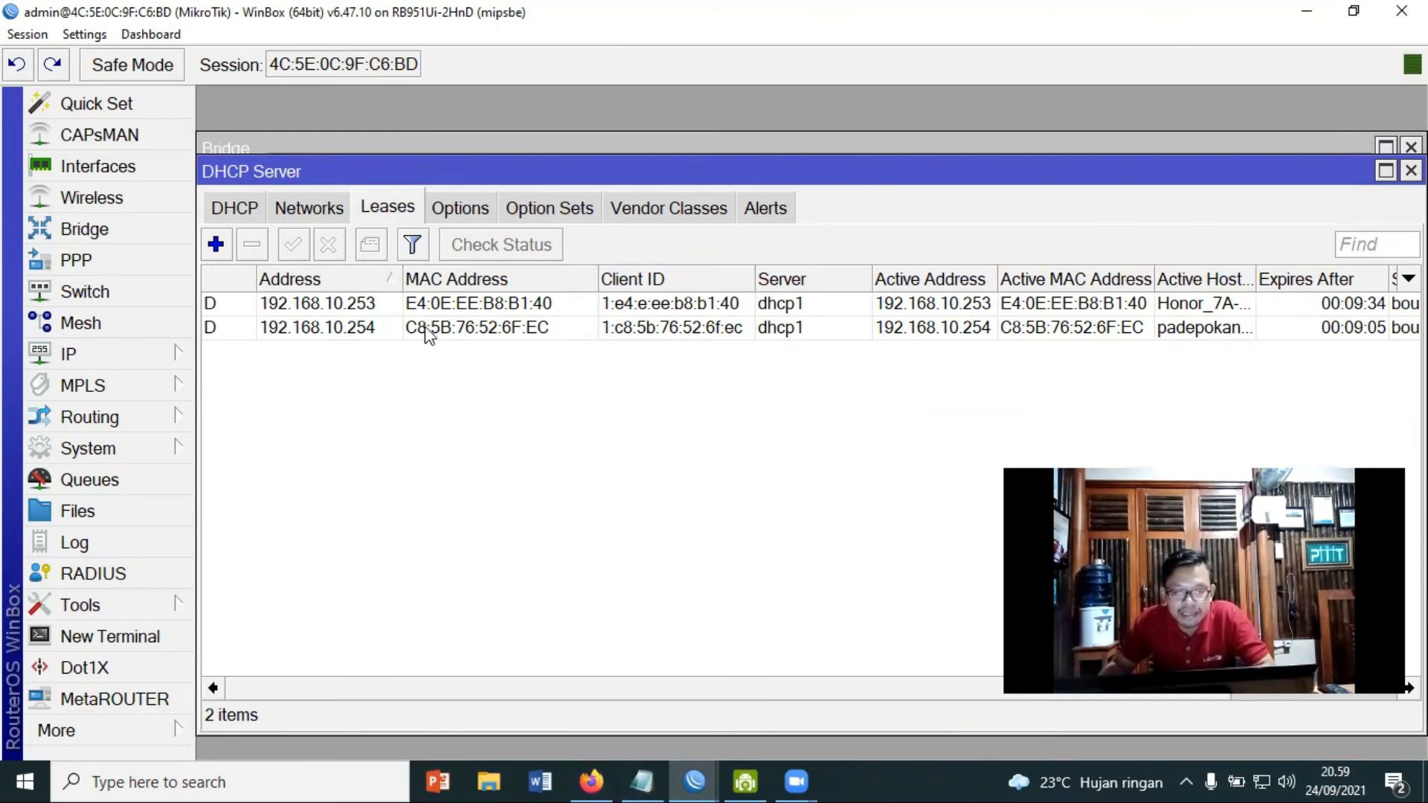
Compare the DHCP leases for 192.168.10.253 and 192.168.10.254, widening the Active Host Name column to read the client names.
{"action": "left_click", "coordinate": [343, 309]}
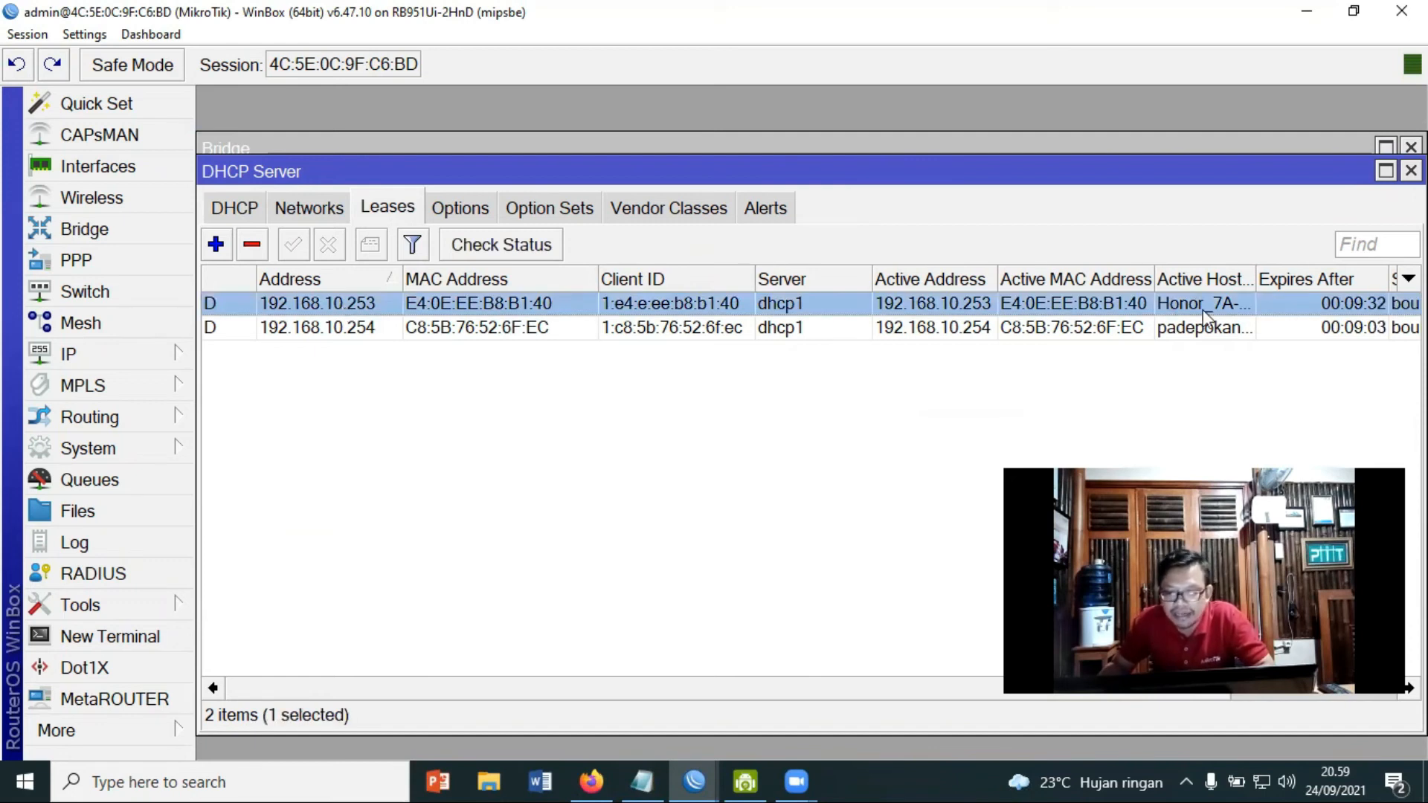
{"action": "left_click", "coordinate": [336, 329]}
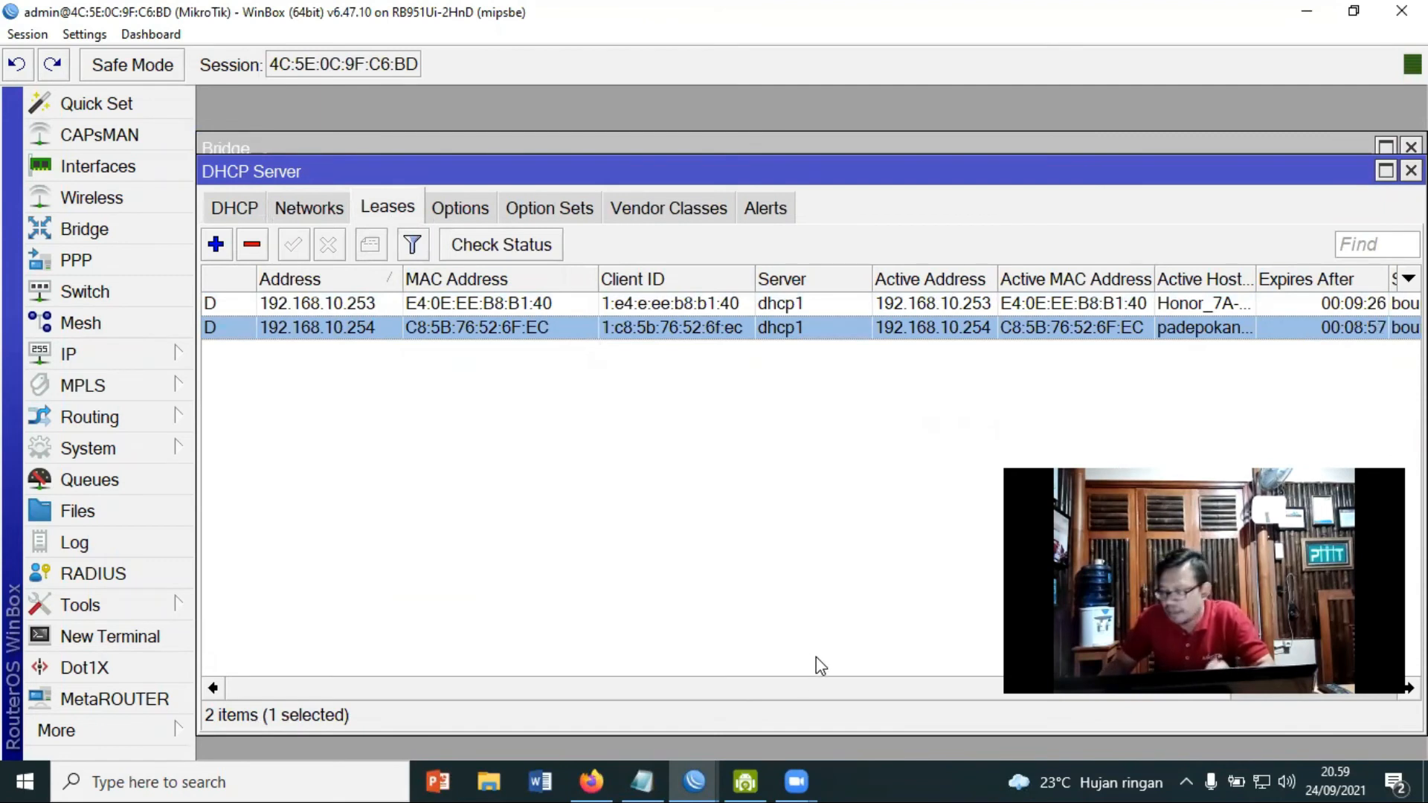
{"action": "left_click", "coordinate": [334, 303]}
{"action": "left_click_drag", "start_coordinate": [1256, 279], "coordinate": [1339, 304]}
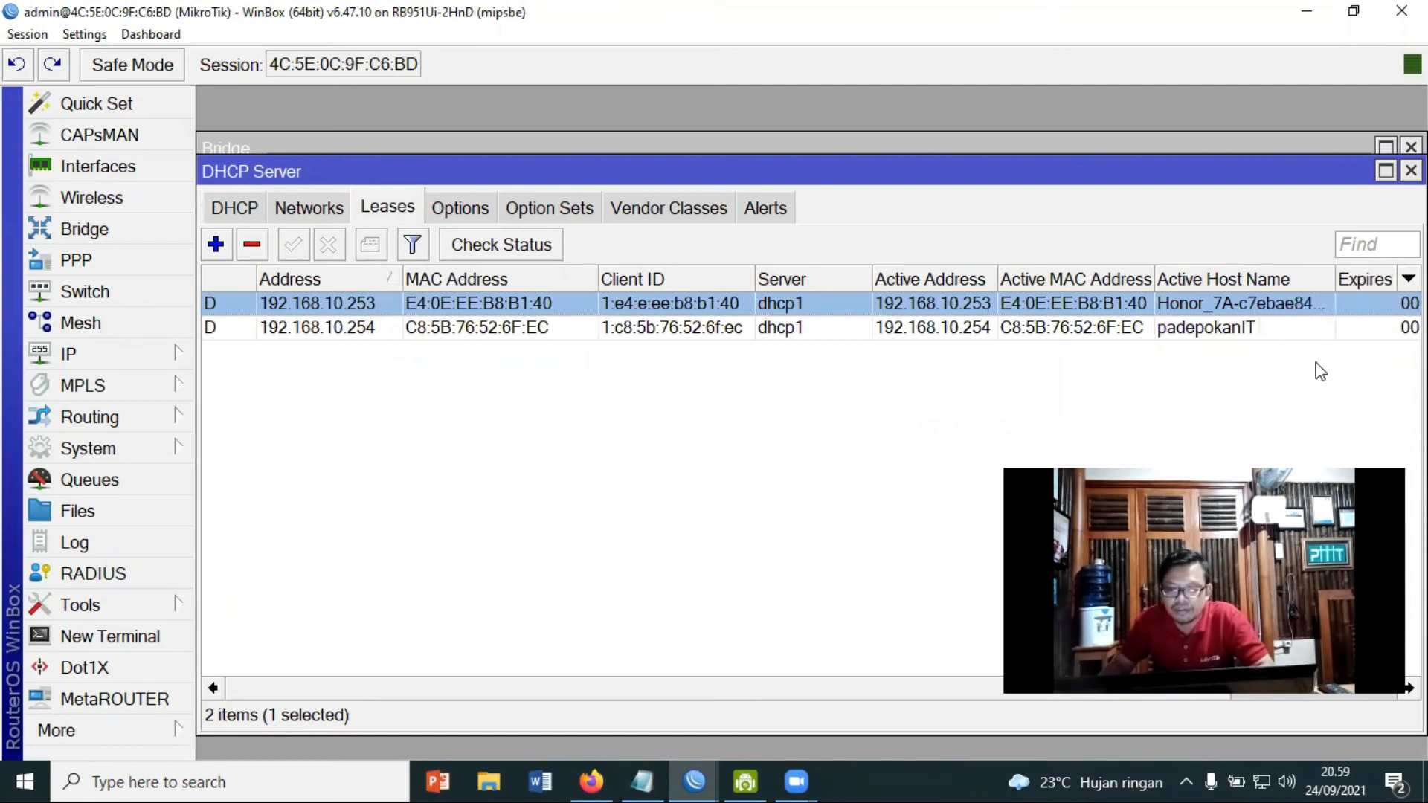
{"action": "left_click", "coordinate": [351, 329]}
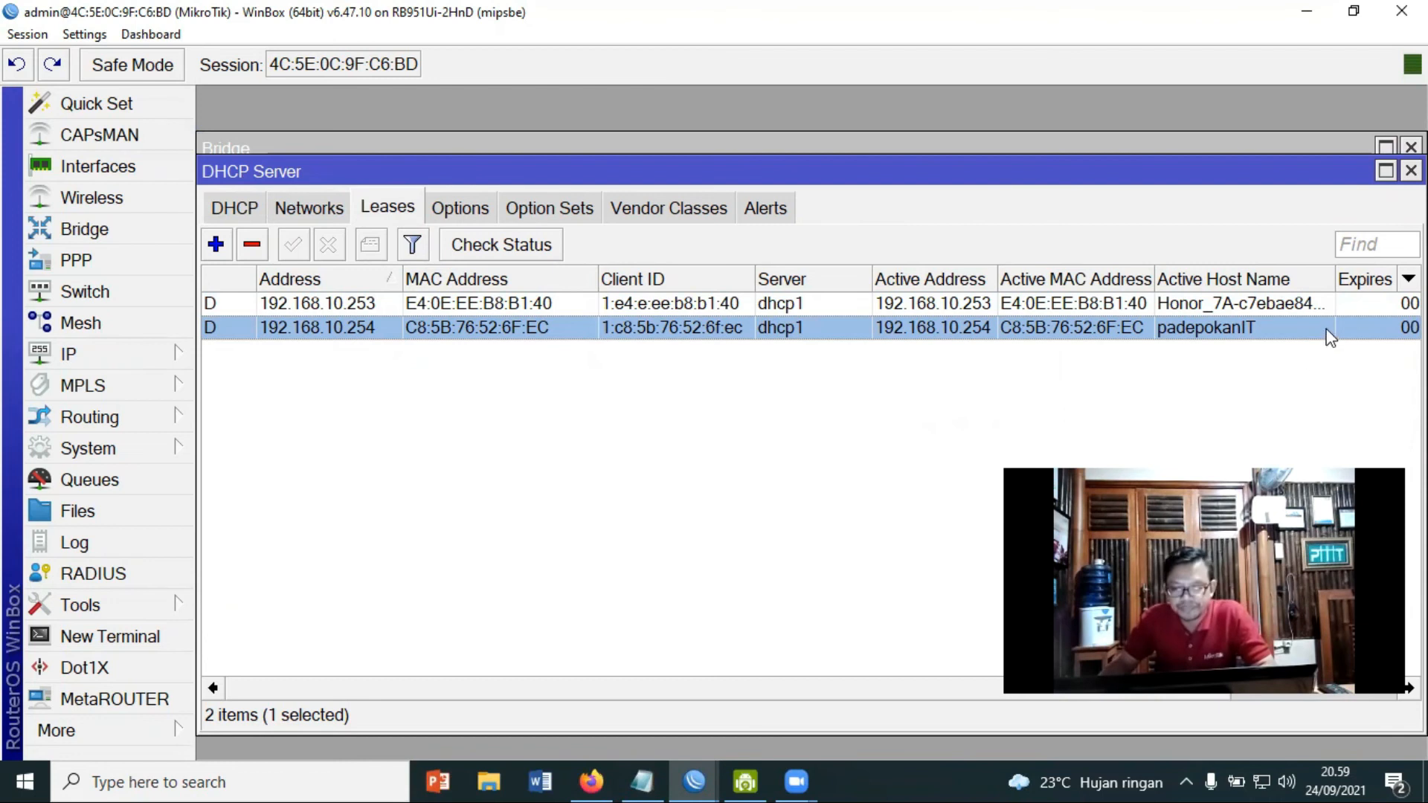
{"action": "left_click", "coordinate": [339, 301]}
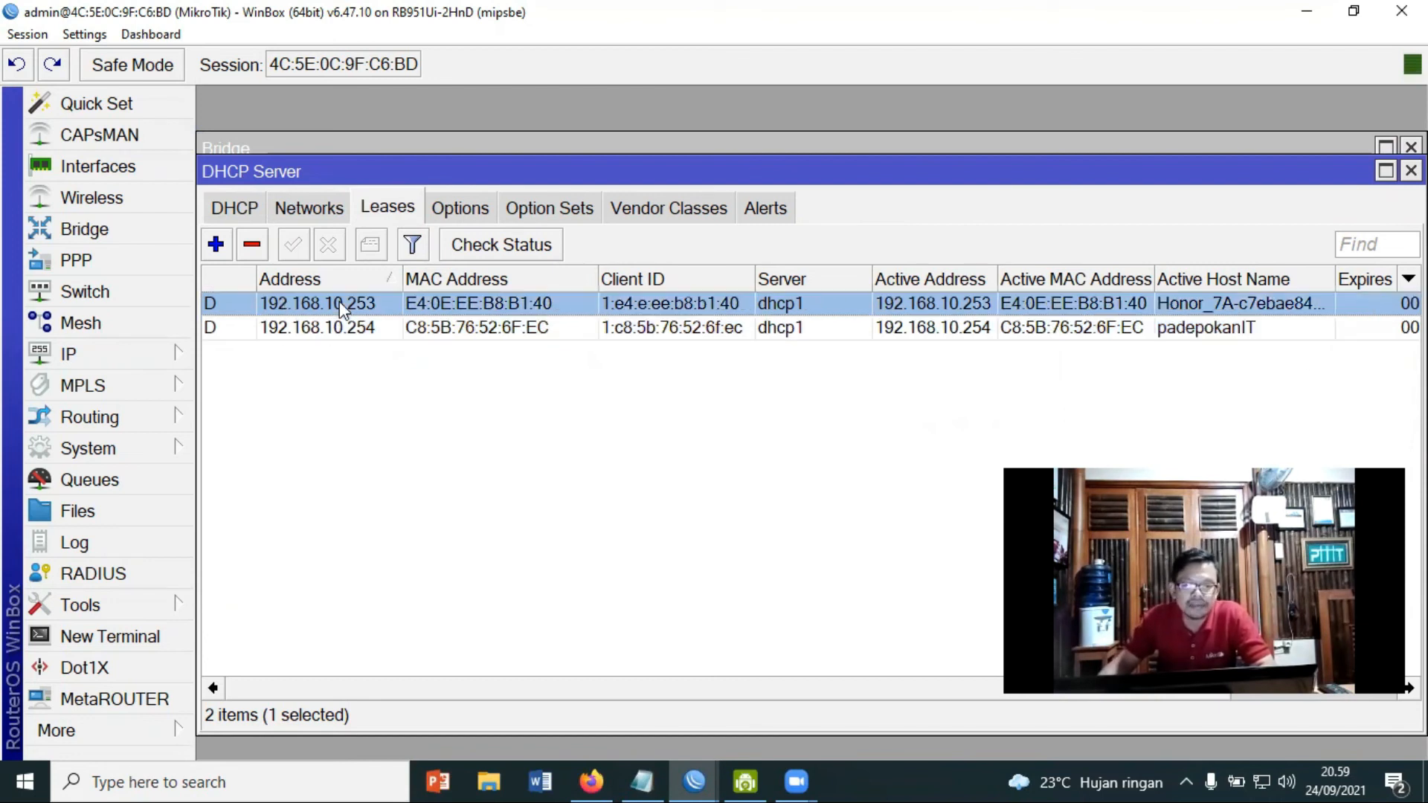
{"action": "left_click", "coordinate": [351, 333]}
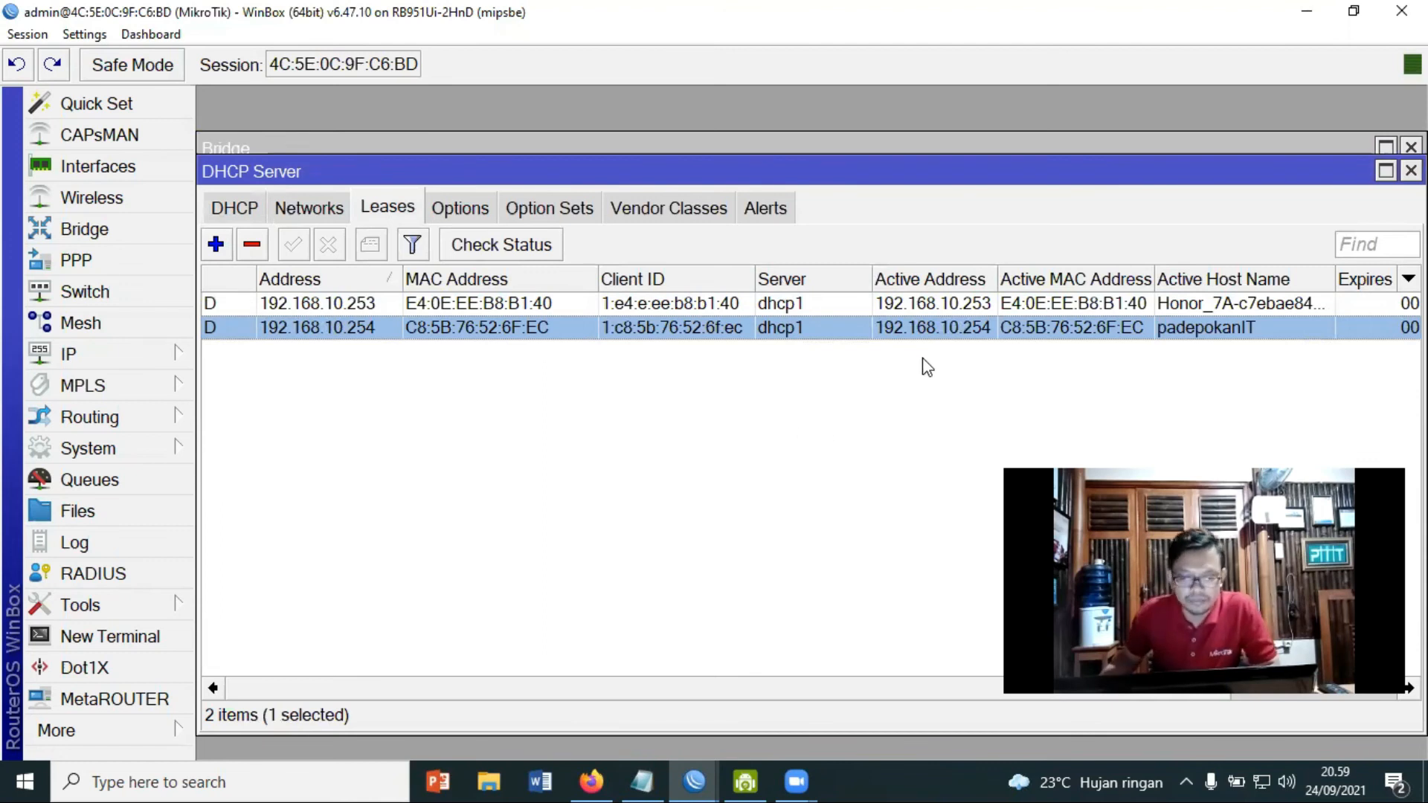
Switch to the training outline pertemuan 6.txt in Notepad to review the wireless topics.
{"action": "left_click", "coordinate": [641, 781]}
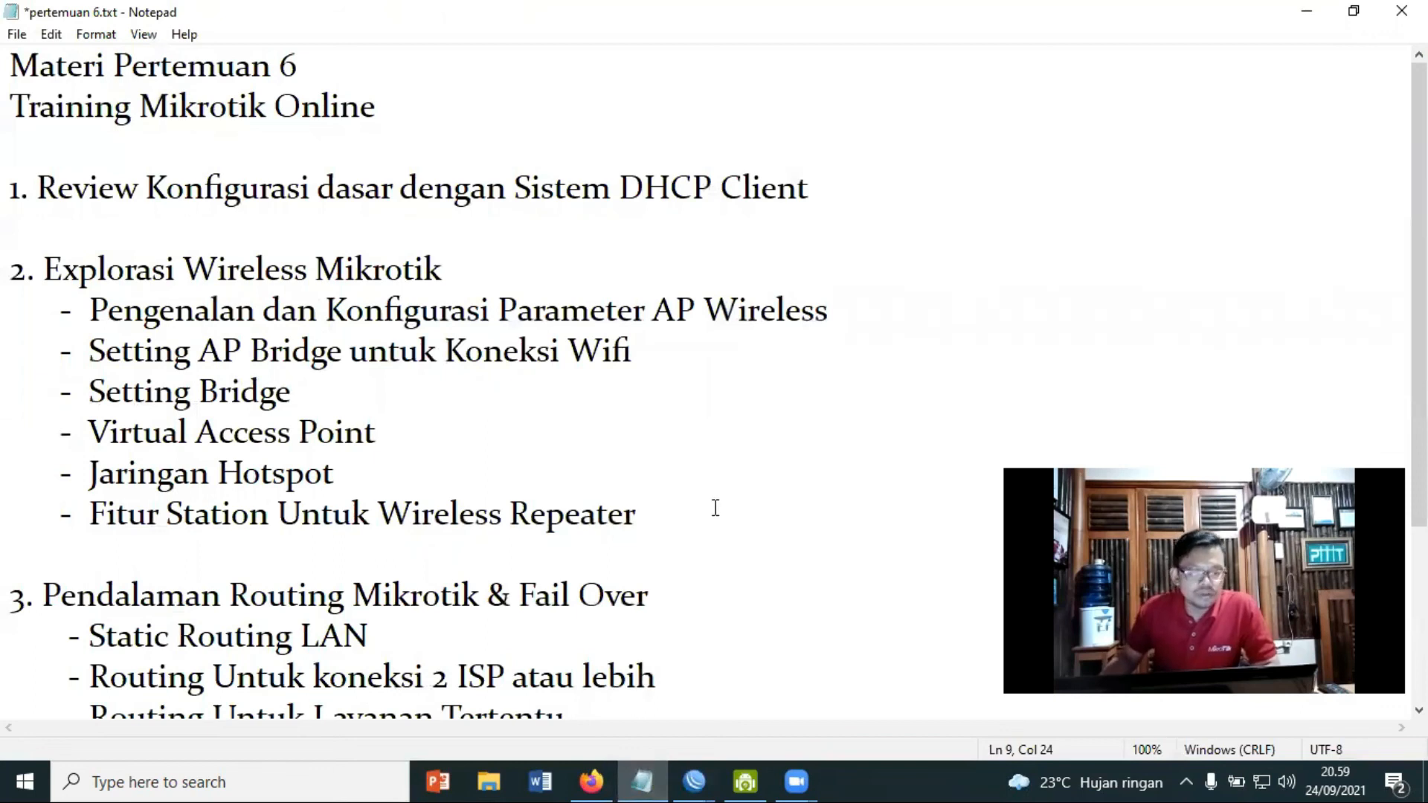